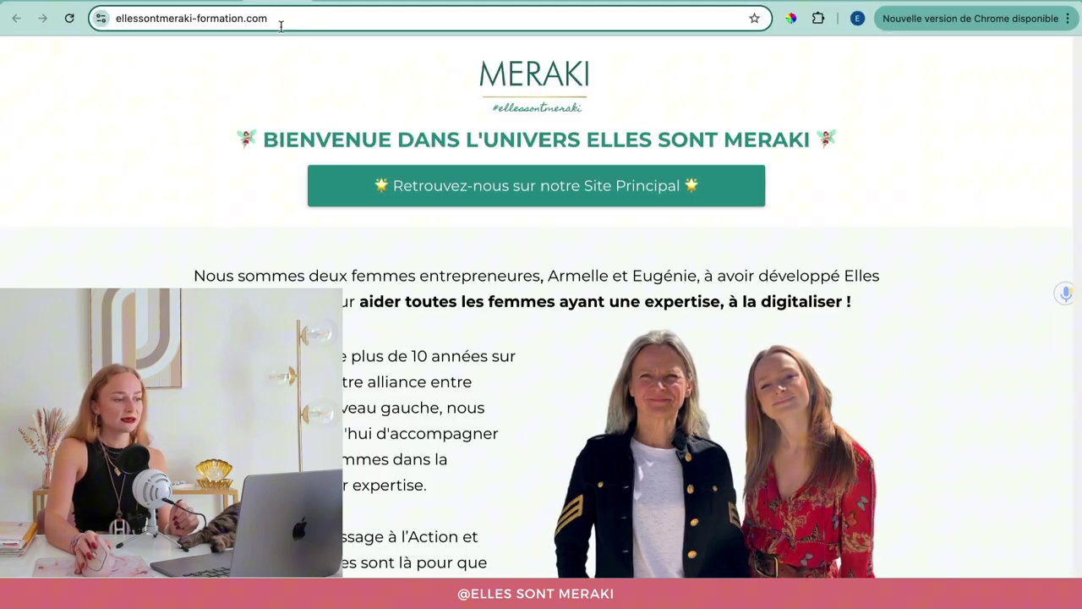
click(281, 18)
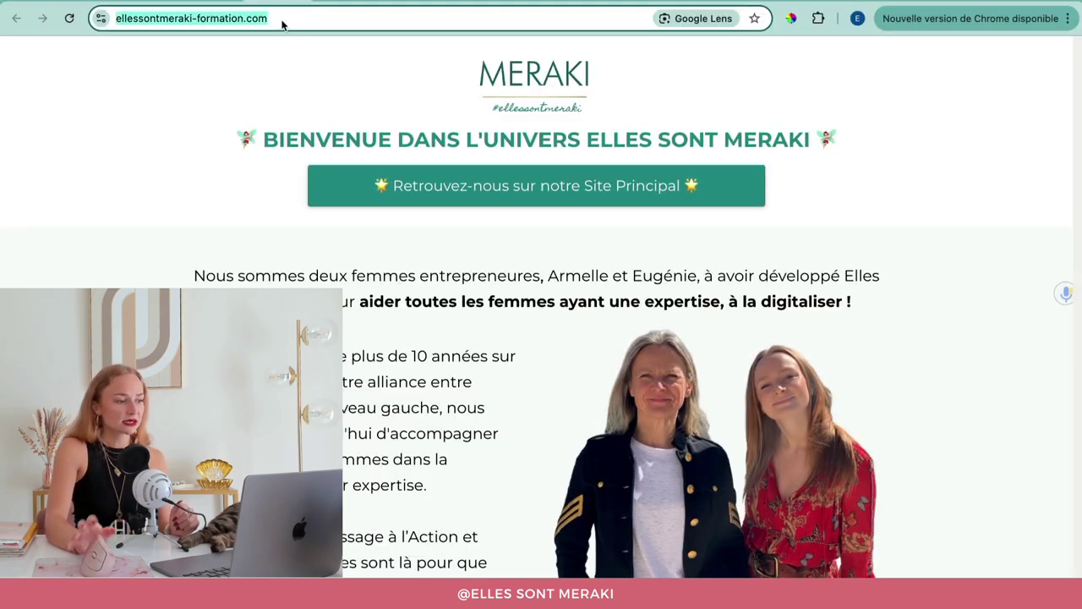
click(283, 21)
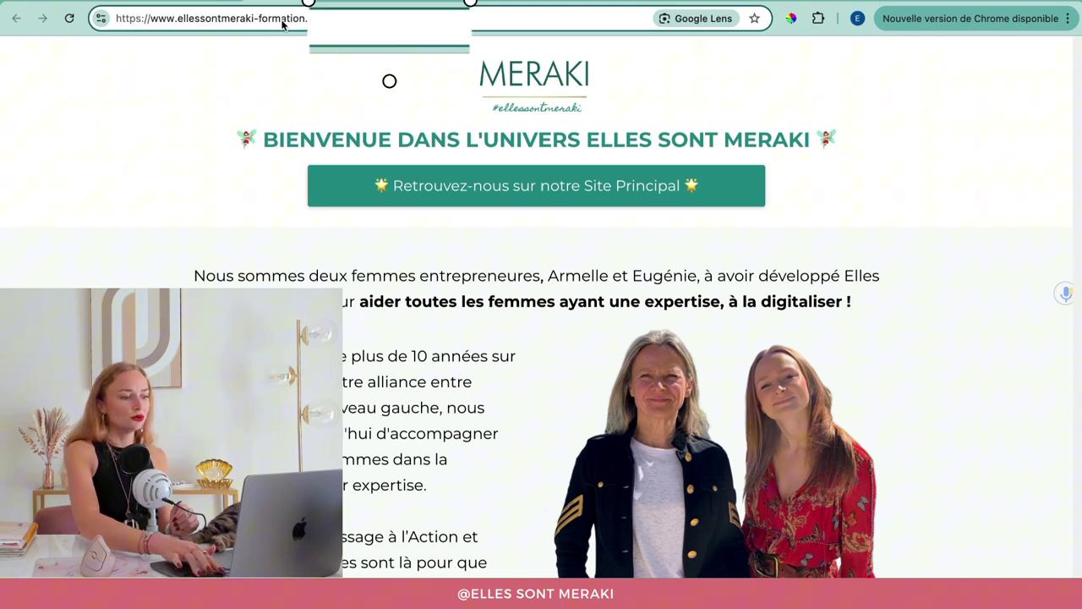
text(/)
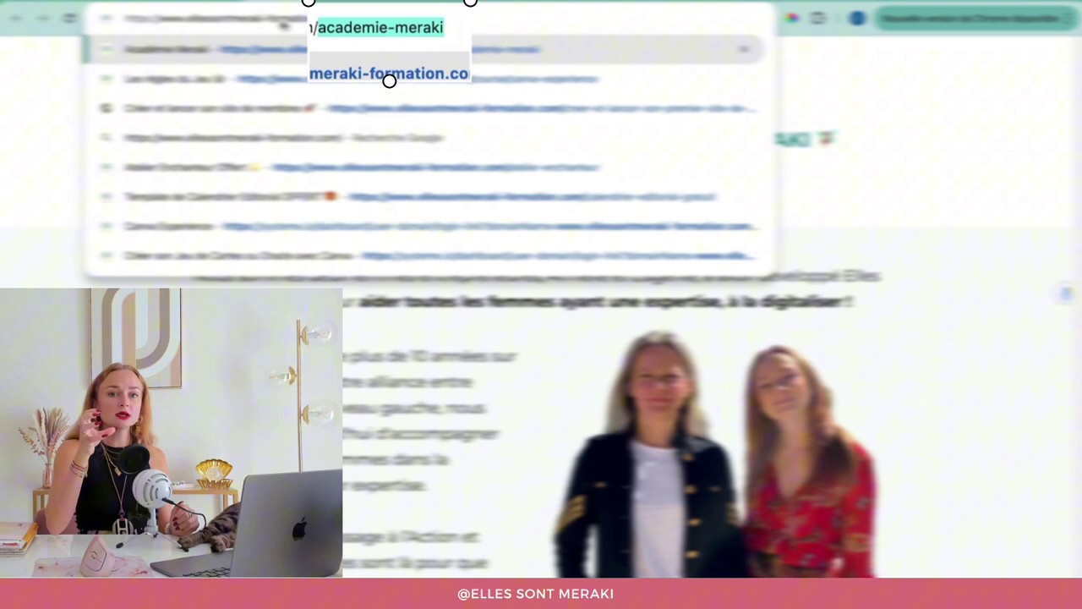
key(BackSpace)
key(BackSpace)
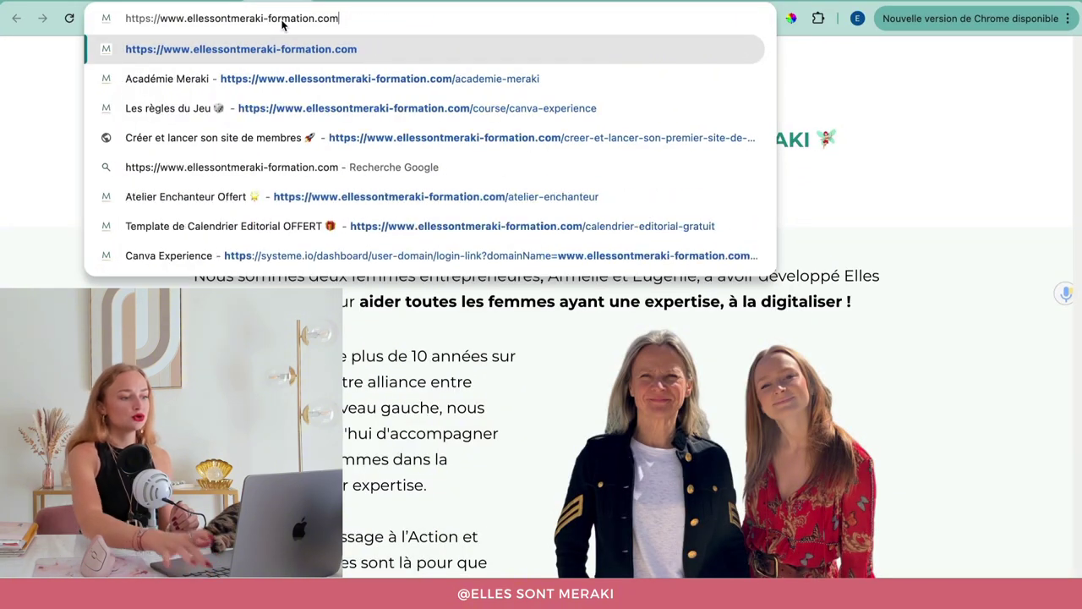
key(Return)
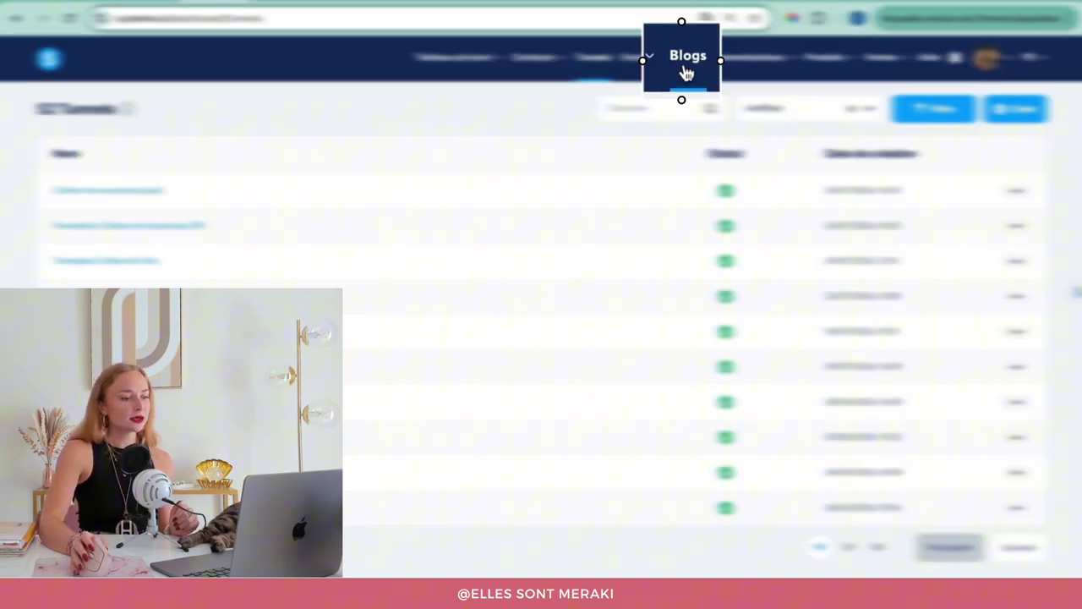
In the blogs list, empty the URL path of the CoachDeVie blog, save it and check its home page address.
click(686, 74)
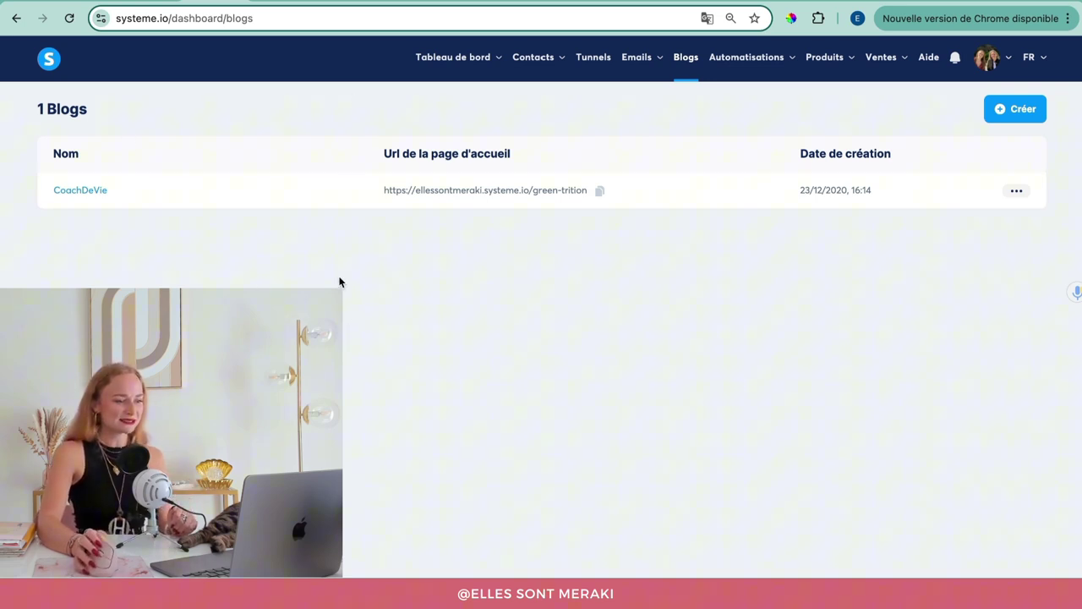
click(85, 194)
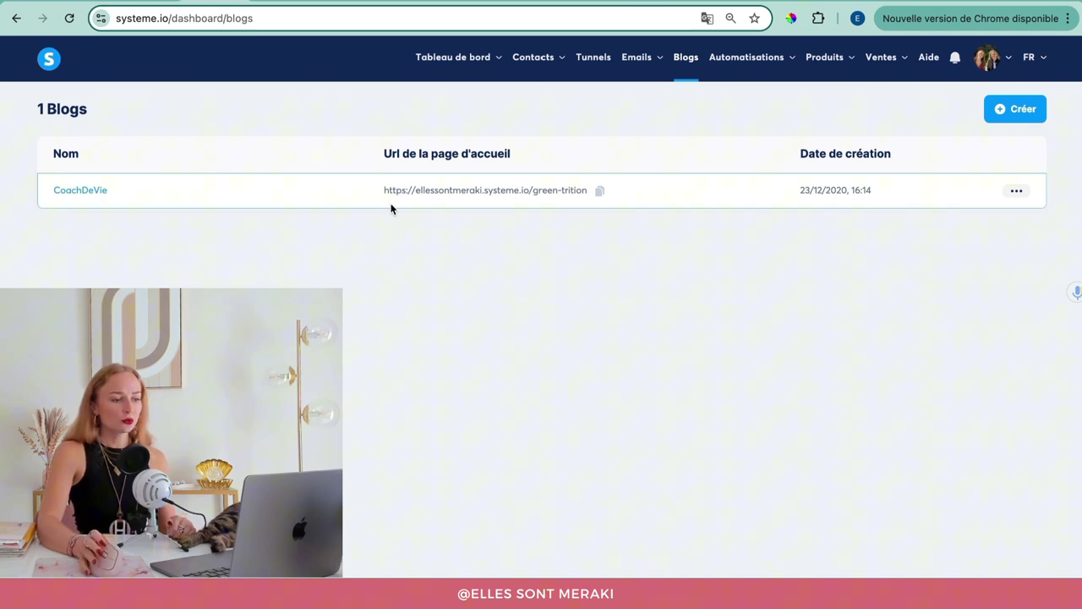
drag(601, 200, 517, 197)
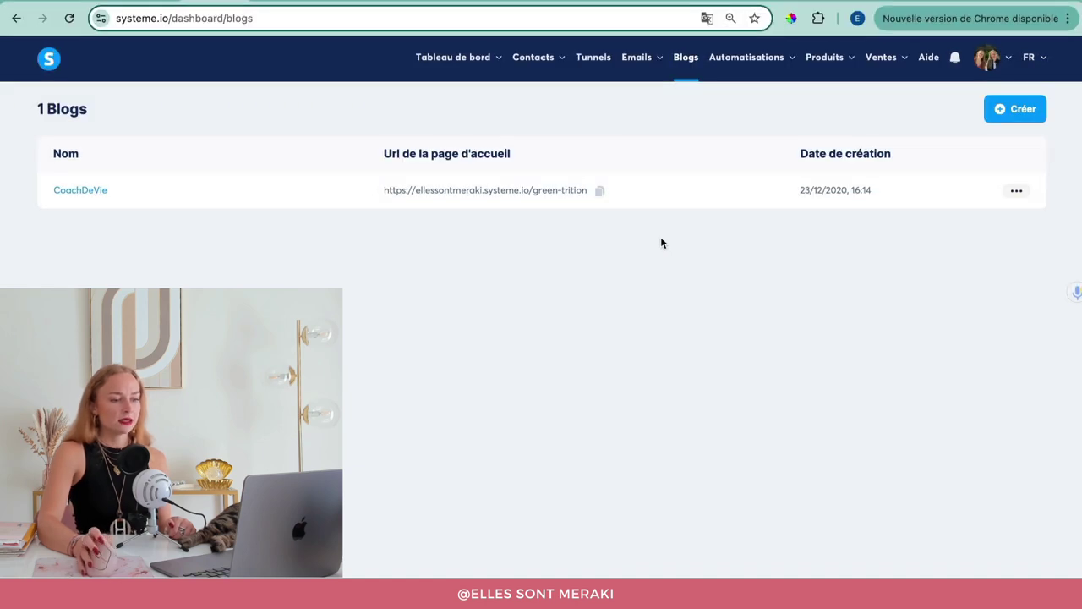
click(1016, 191)
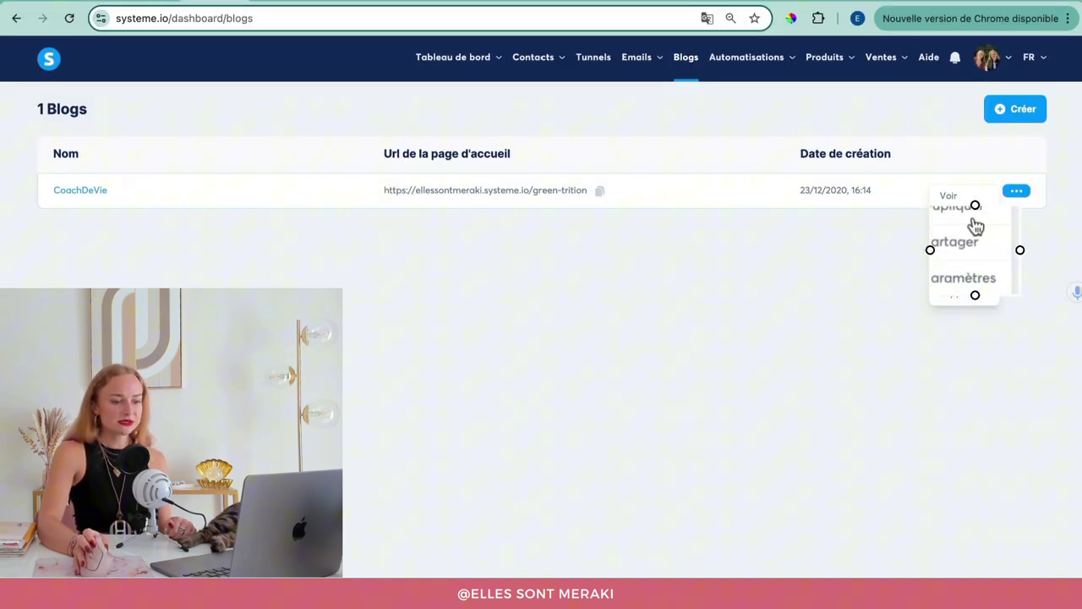
click(976, 272)
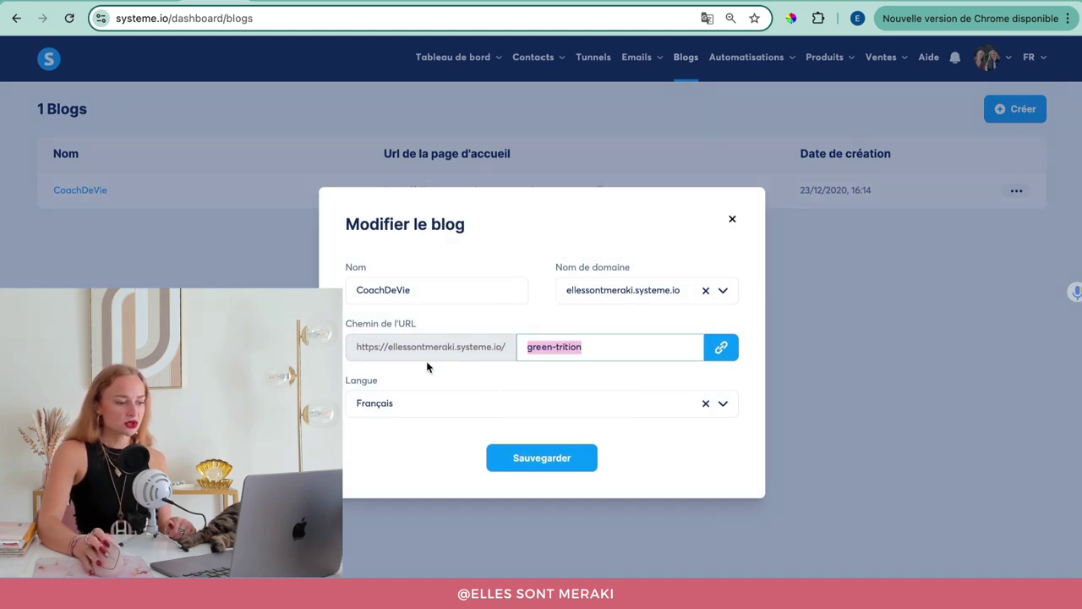
key(BackSpace)
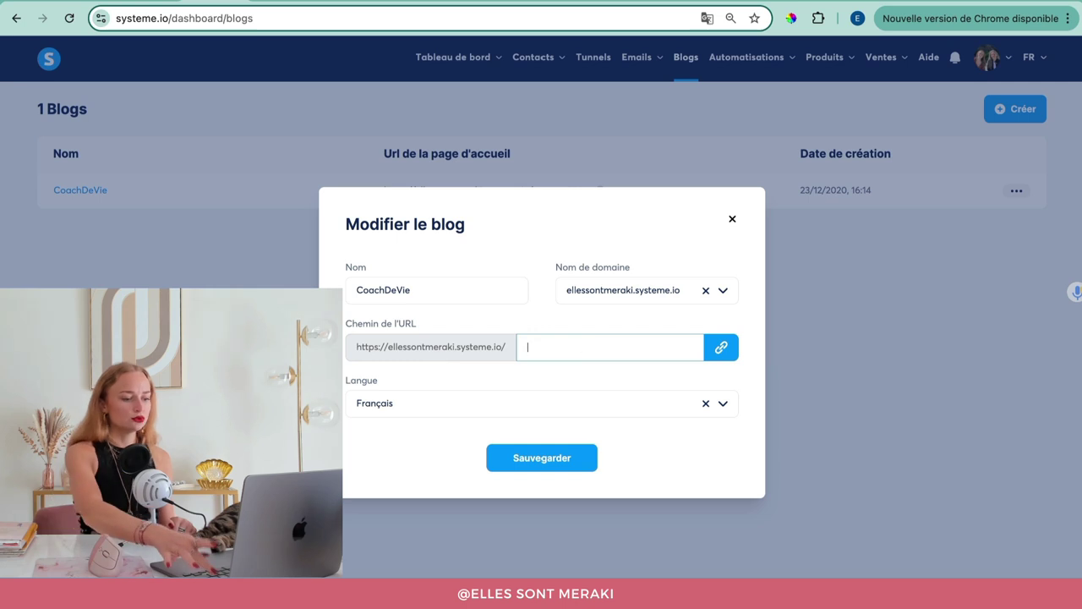
click(561, 457)
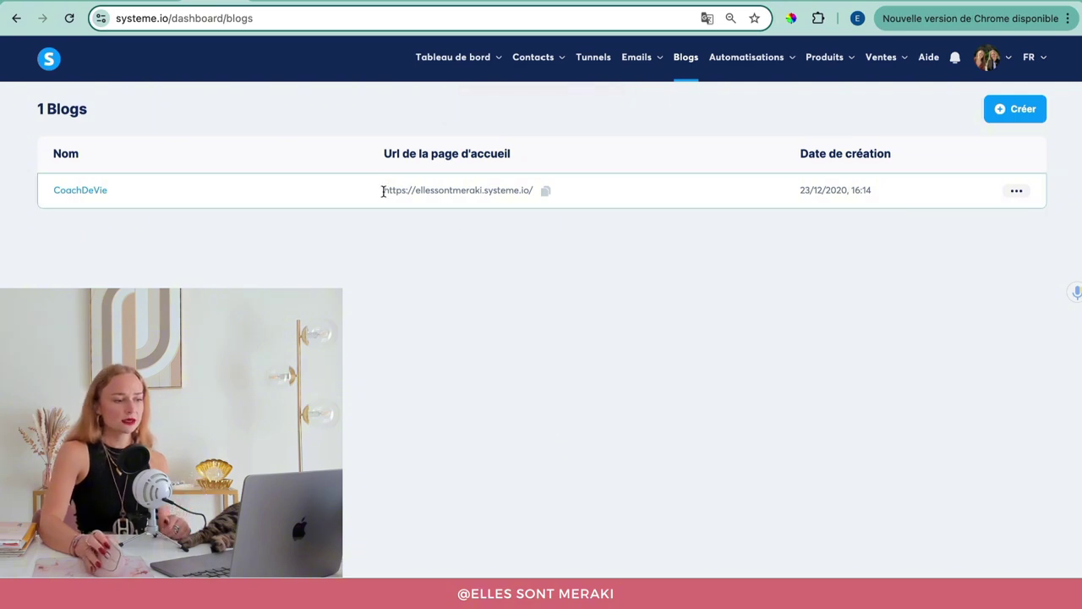
drag(382, 190, 530, 190)
click(559, 262)
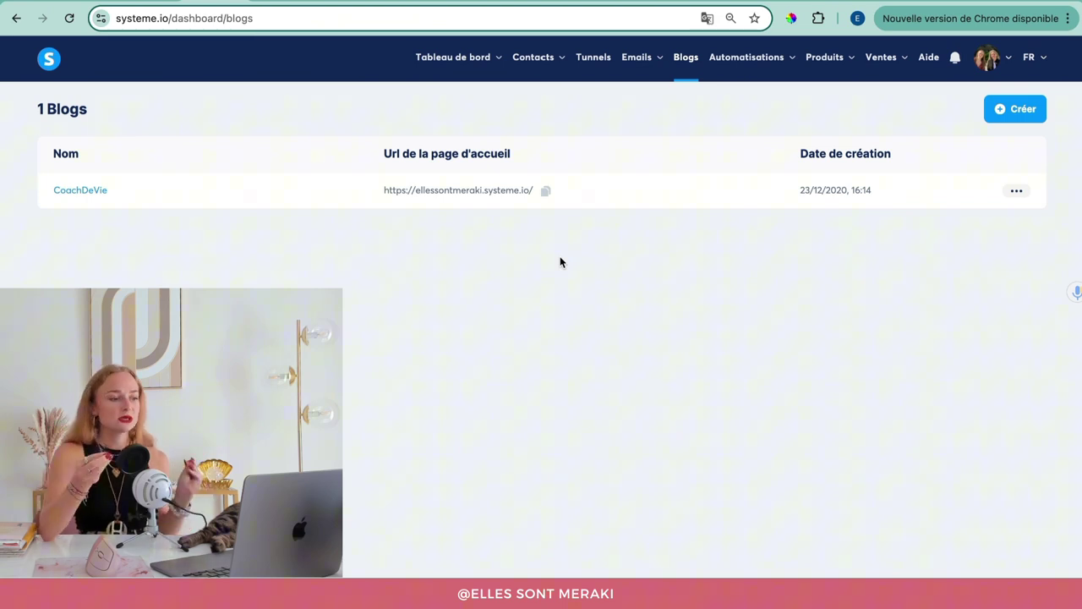
Search the sales funnels for "légales" and open the funnel "Toutes les pages de mentions légales".
click(593, 57)
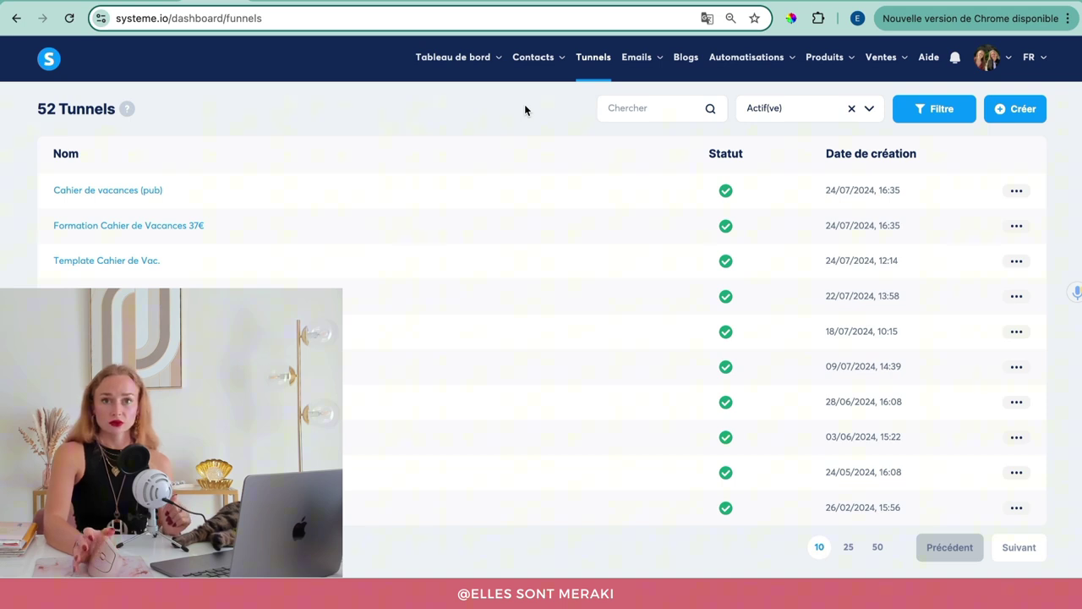
click(611, 107)
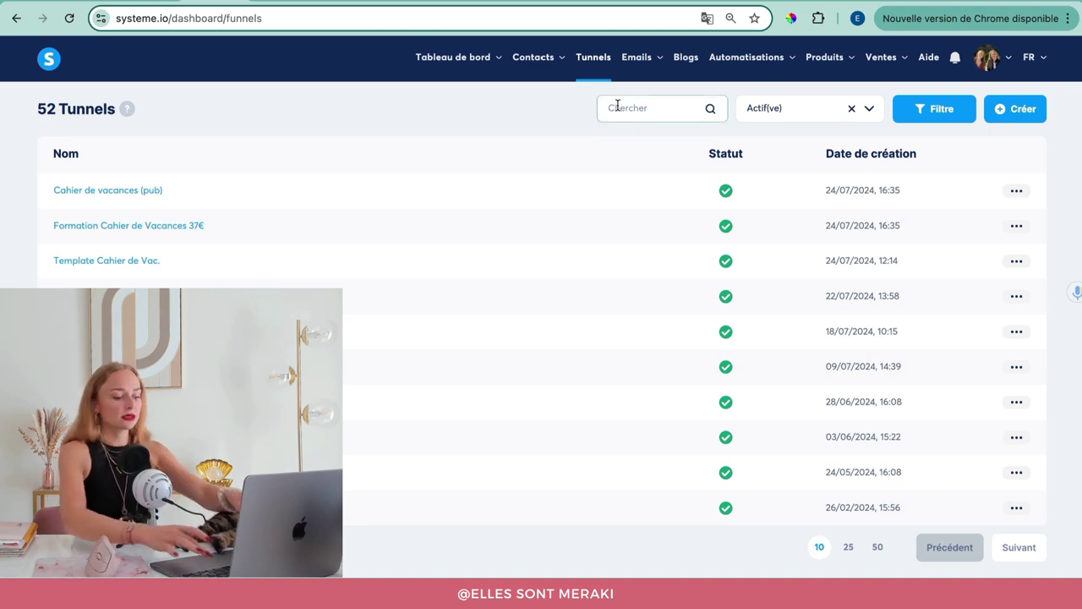
text(légales)
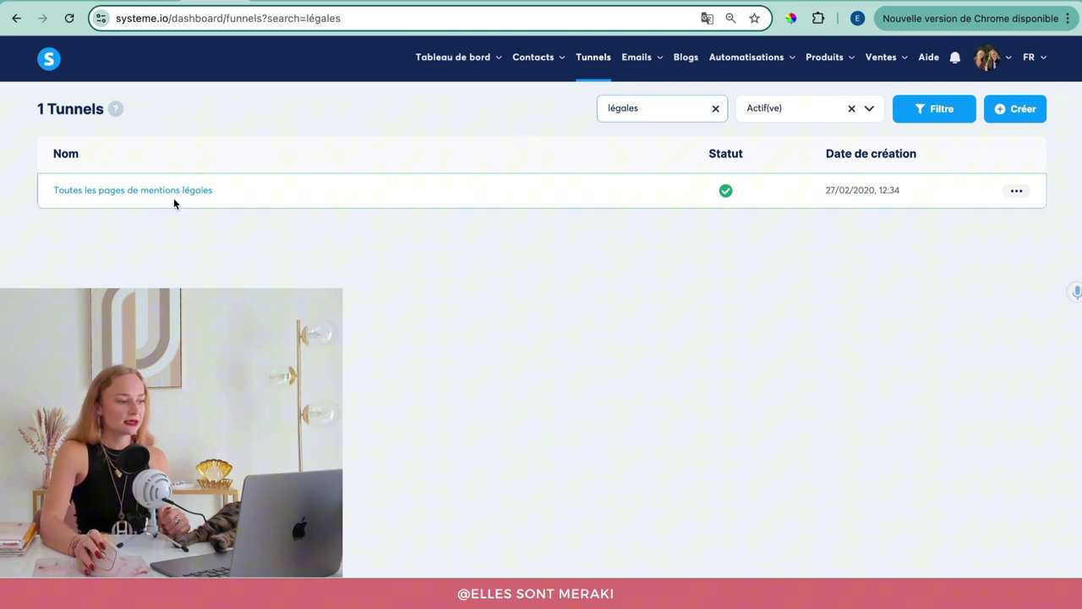
click(127, 195)
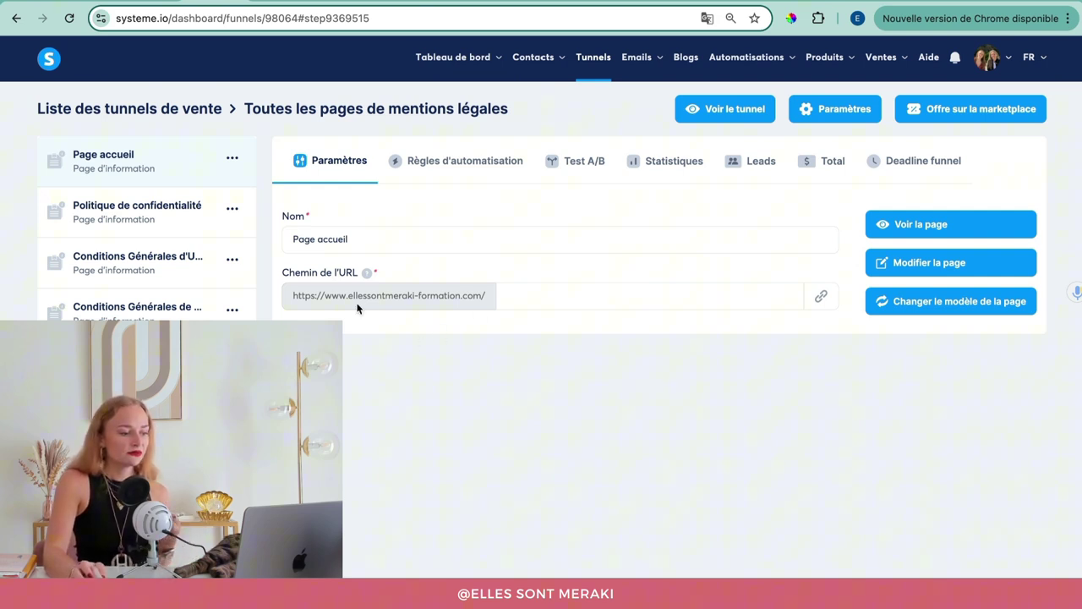
View the training site's home page, follow its link to the main site, look through it and return to the home page.
click(275, 2)
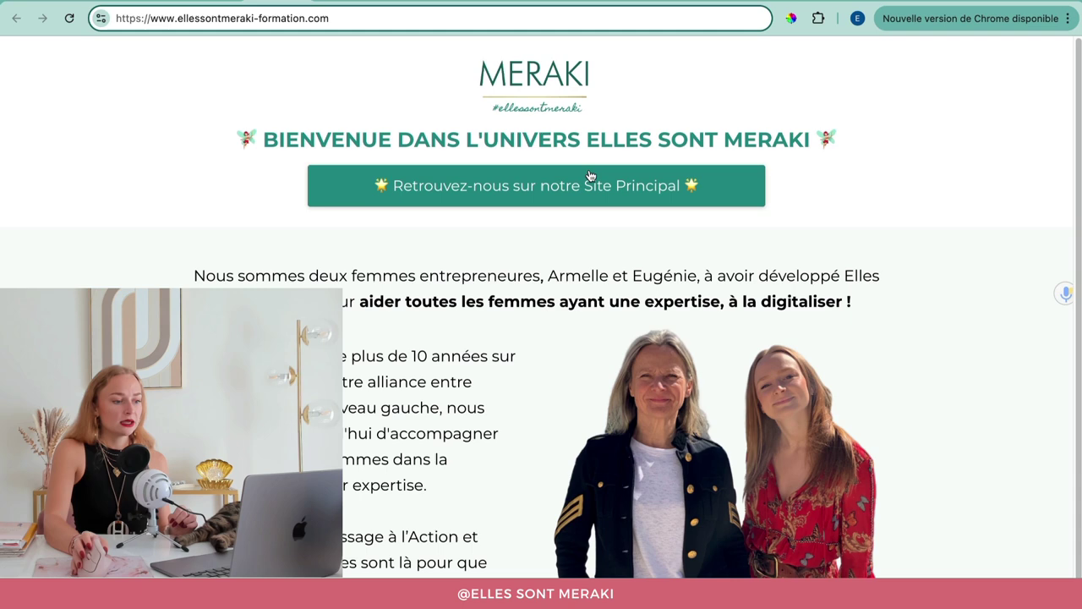
click(480, 195)
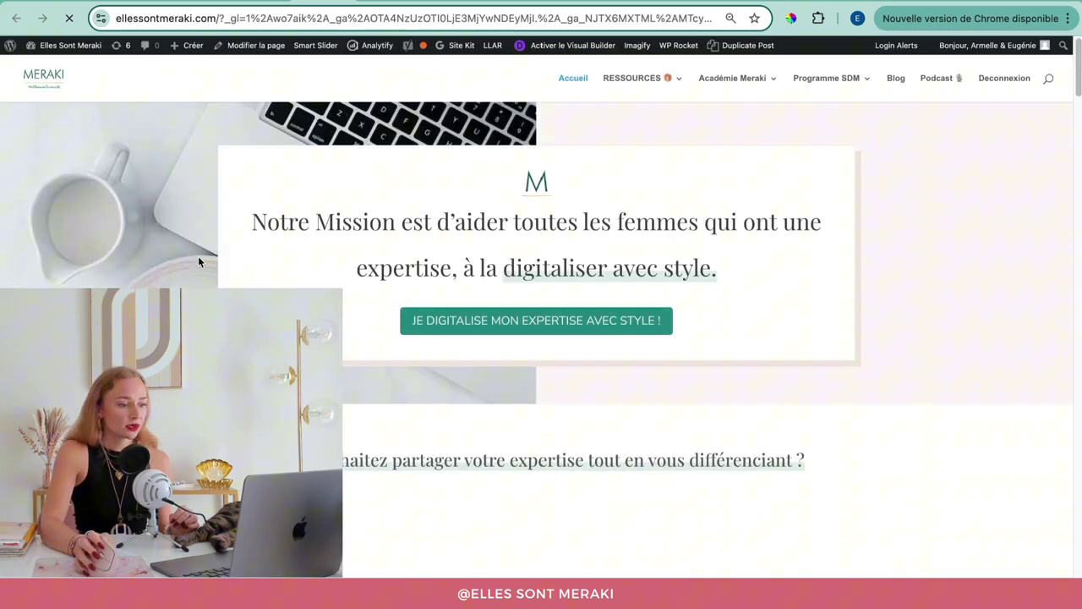
scroll(541, 321, down, 10)
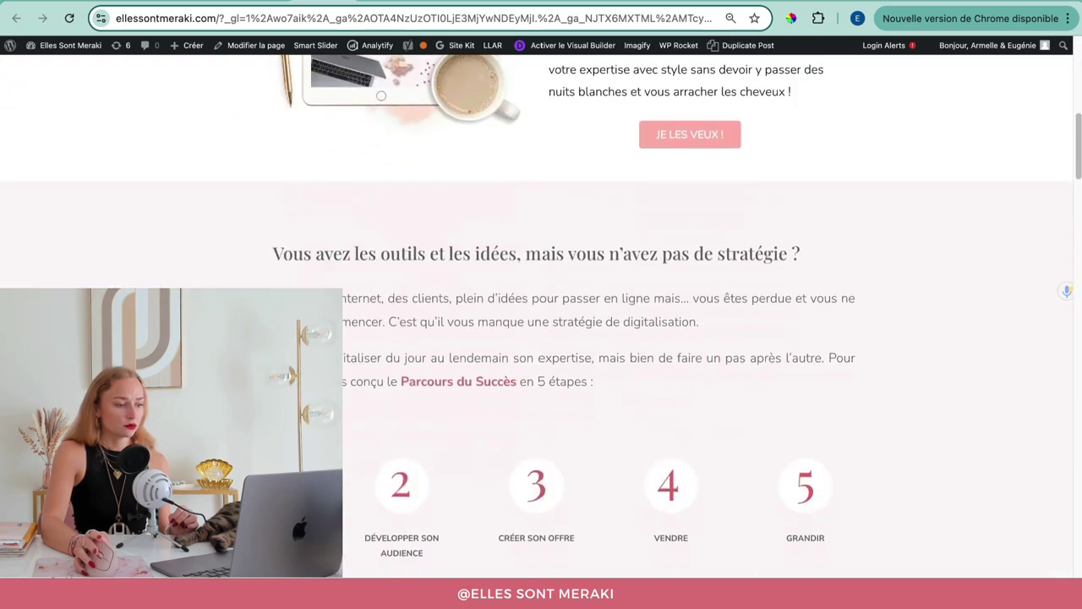
scroll(541, 321, up, 10)
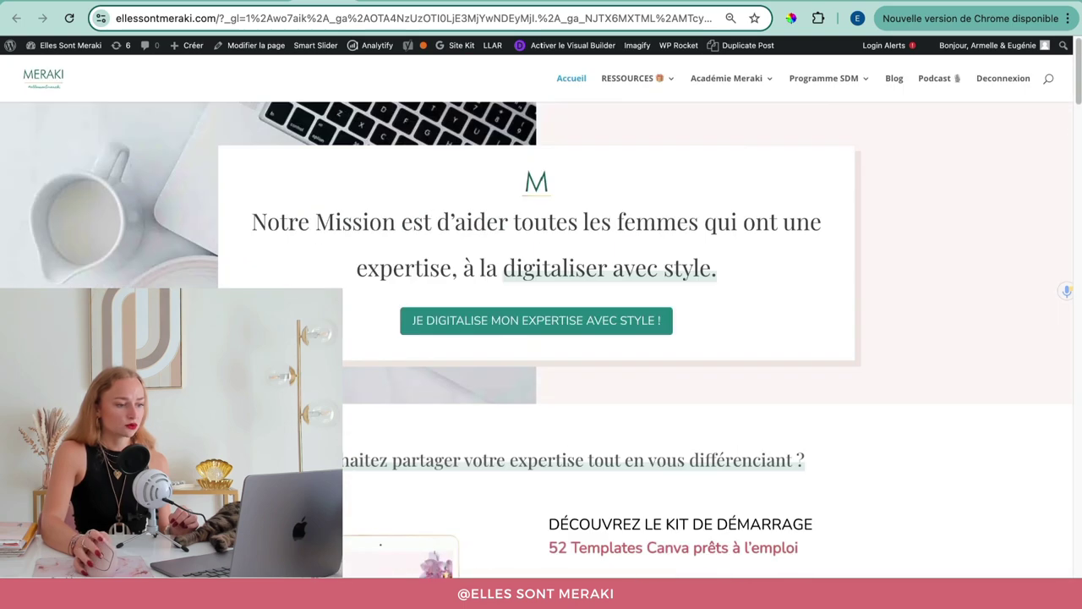
click(254, 2)
scroll(246, 275, down, 1)
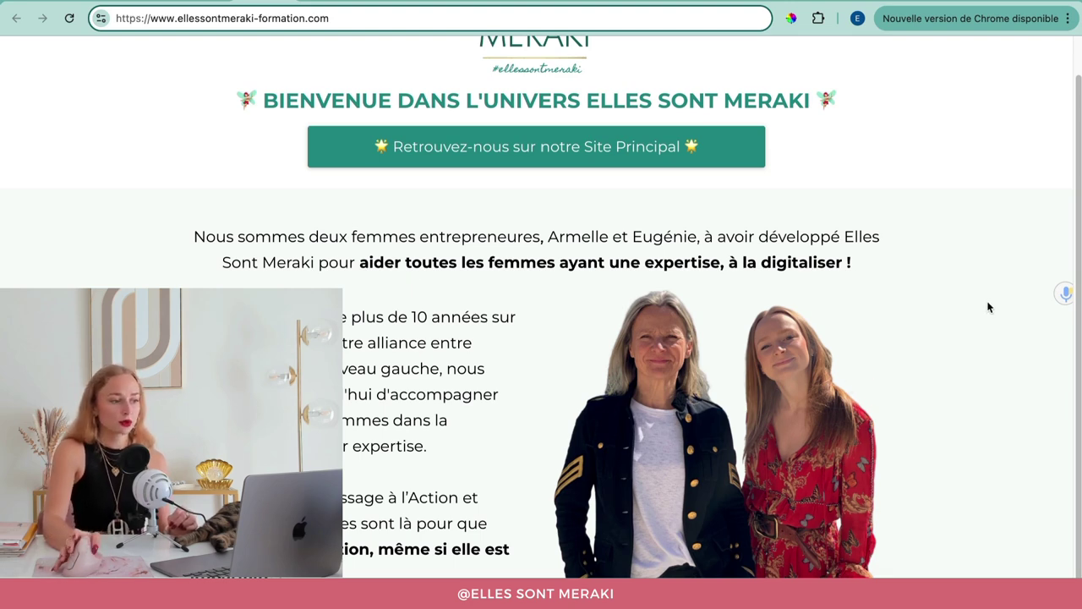
scroll(987, 307, up, 1)
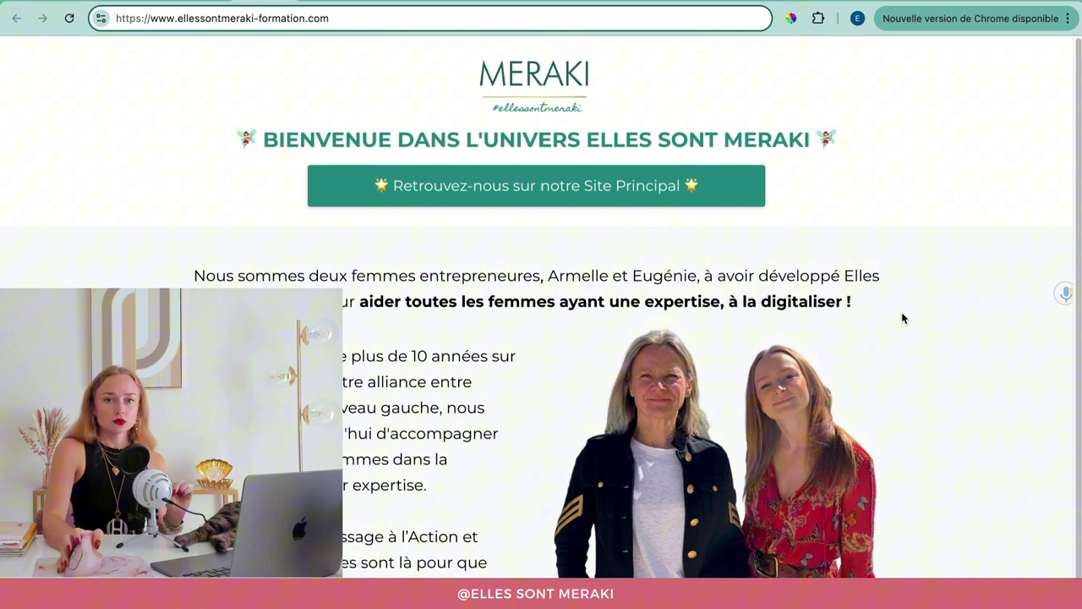
Add a funnel step named "Page d'accueil" of type "Page d'information" and give it the "Politique de confidentialité" template.
click(216, 3)
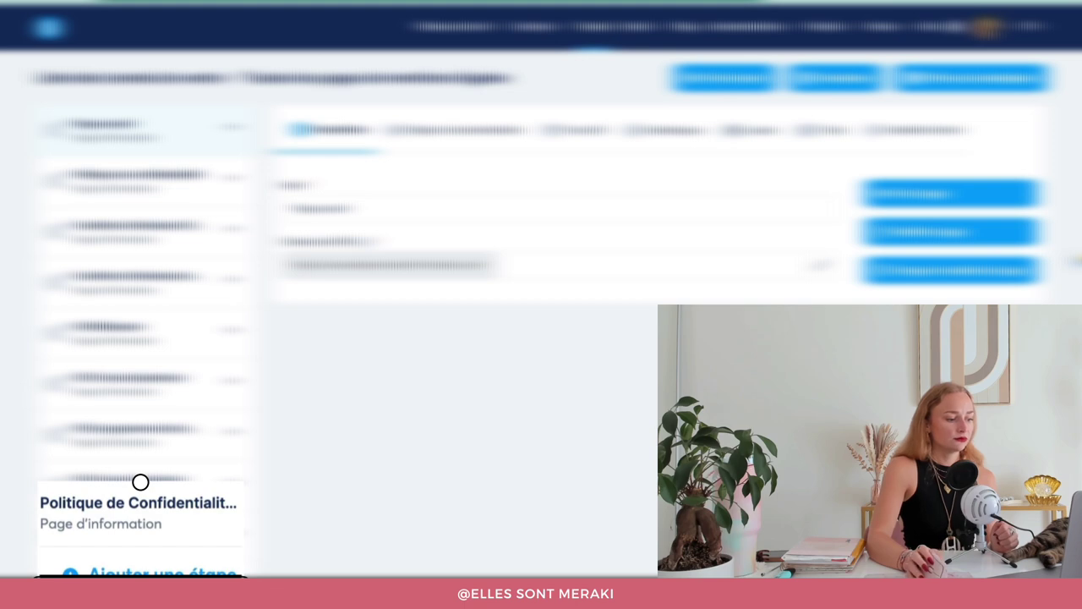
click(152, 576)
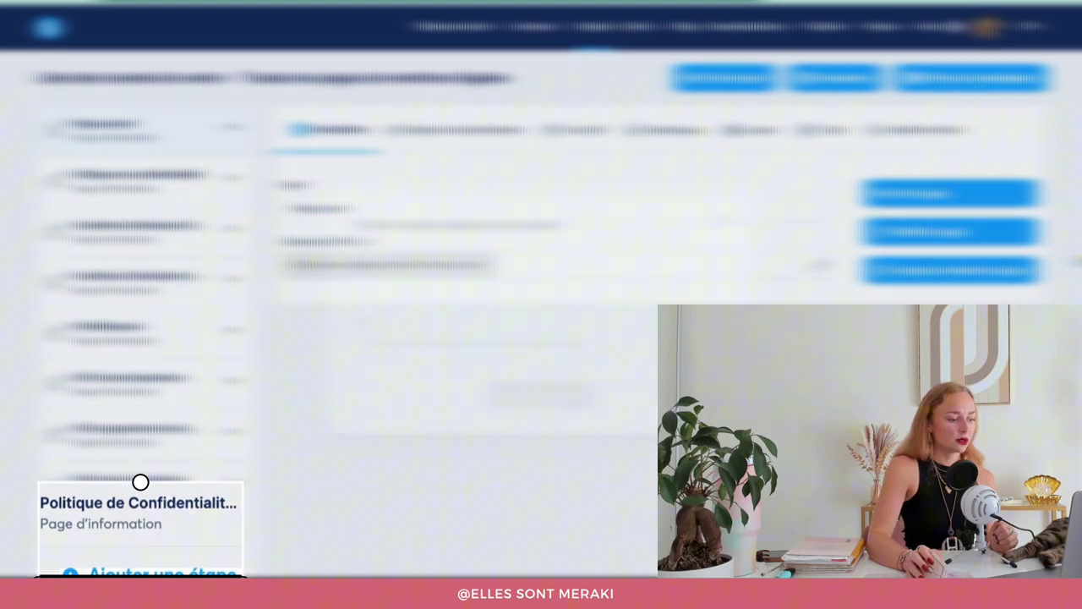
click(408, 284)
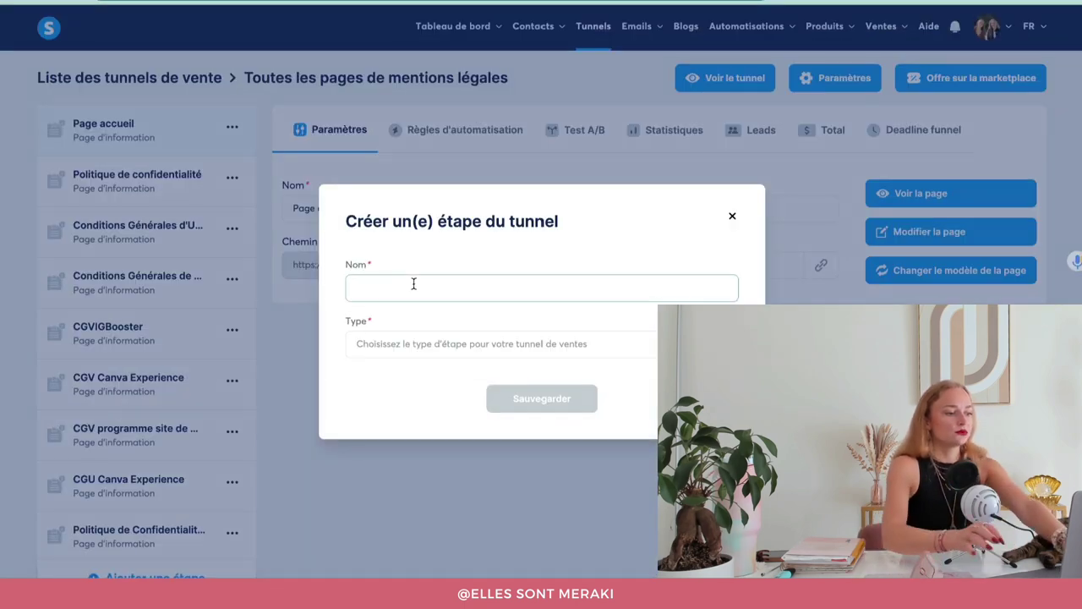
text(Page d'accueil)
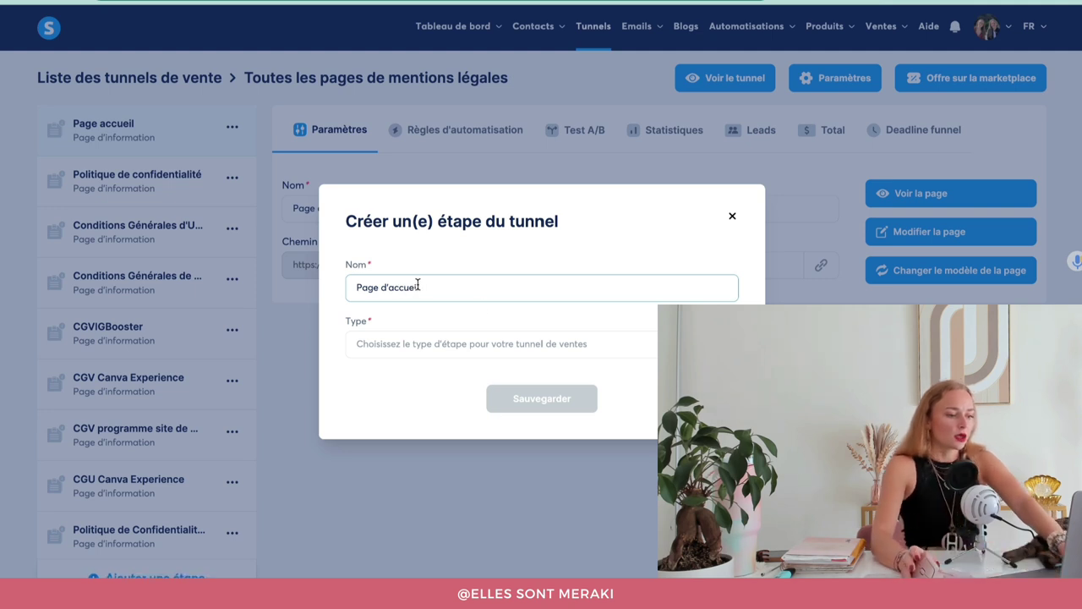
click(500, 349)
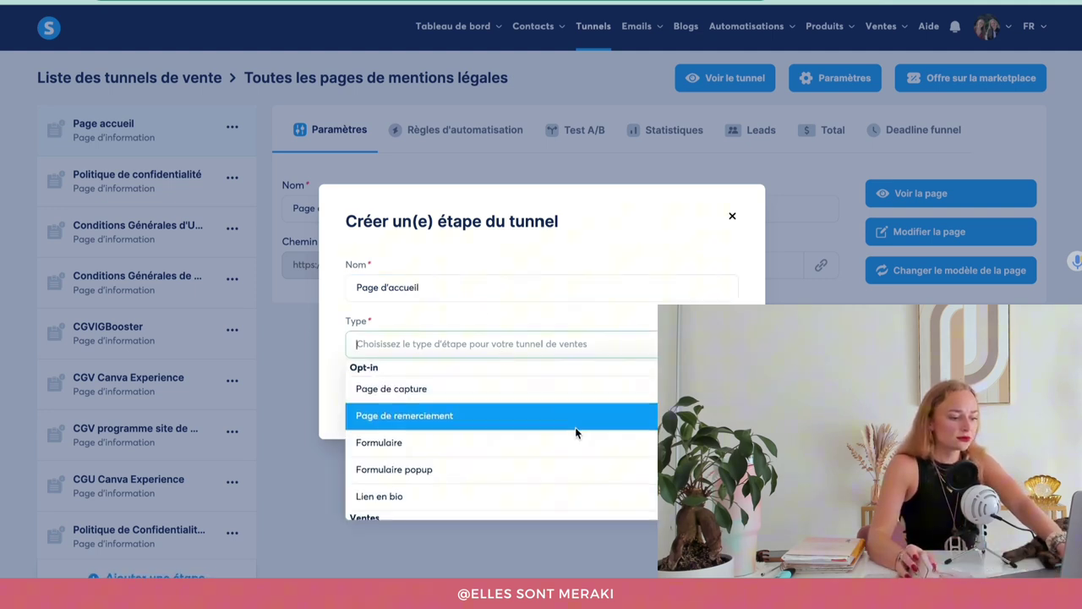
scroll(575, 432, down, 5)
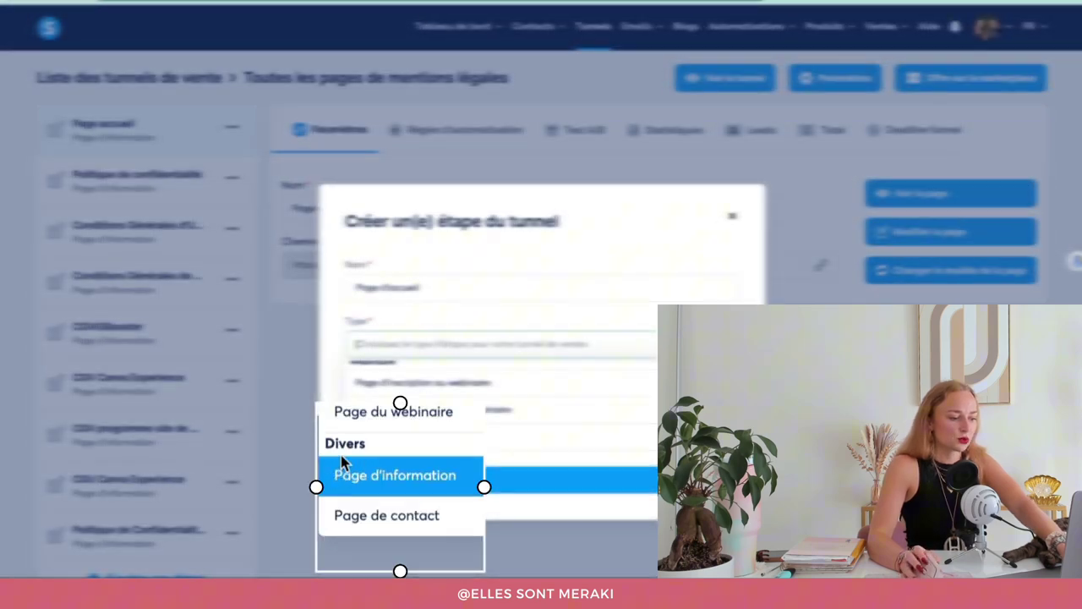
click(367, 479)
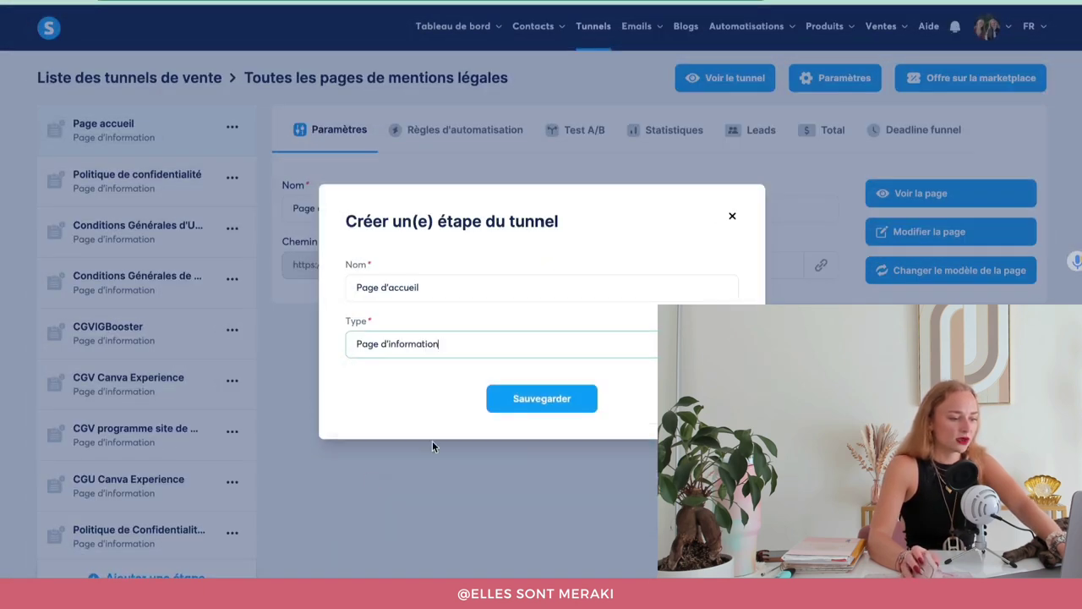
click(563, 398)
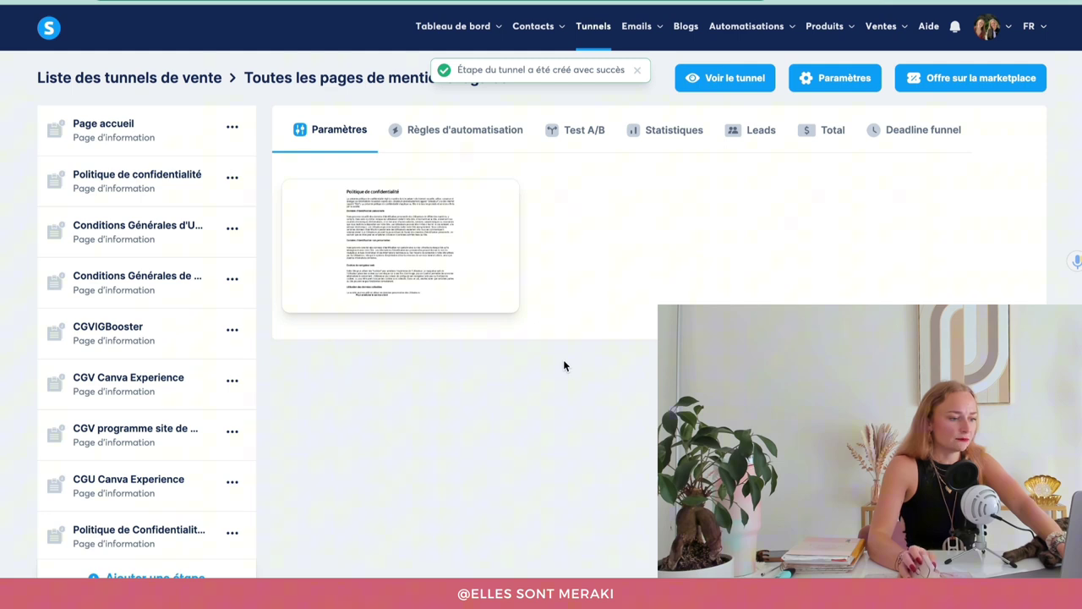
mouse_move(354, 186)
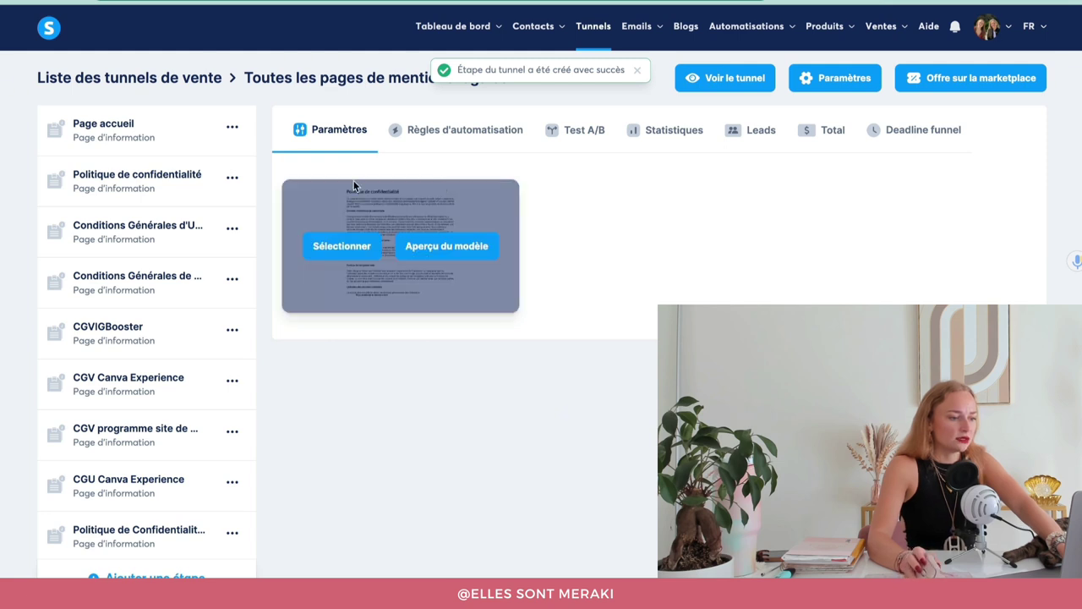
click(353, 247)
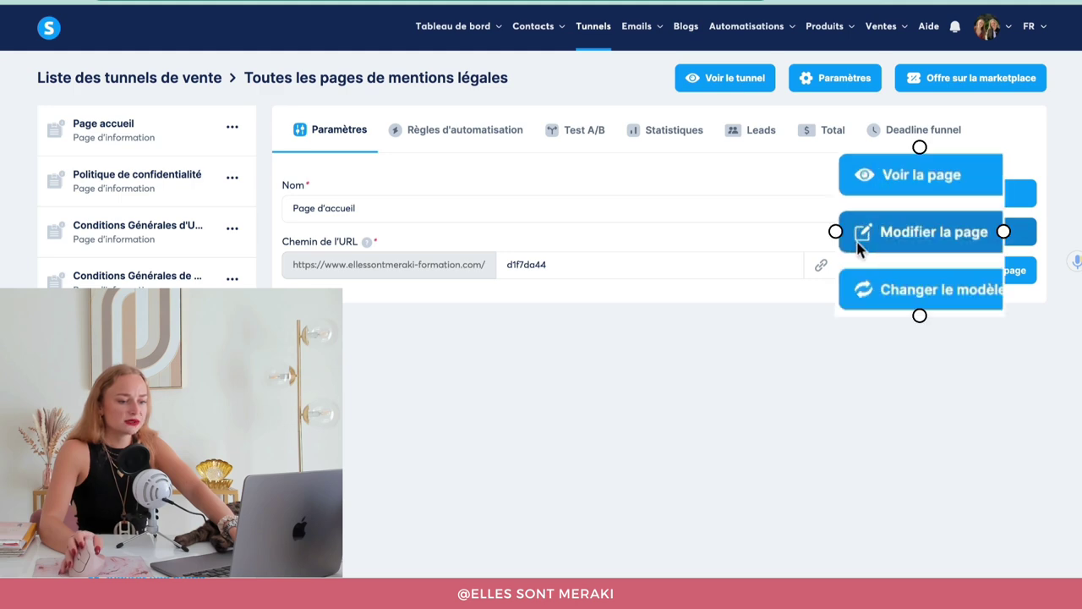
Open the "Page d'accueil" page for editing and delete both template sections, the privacy policy text and the dark footer.
click(859, 241)
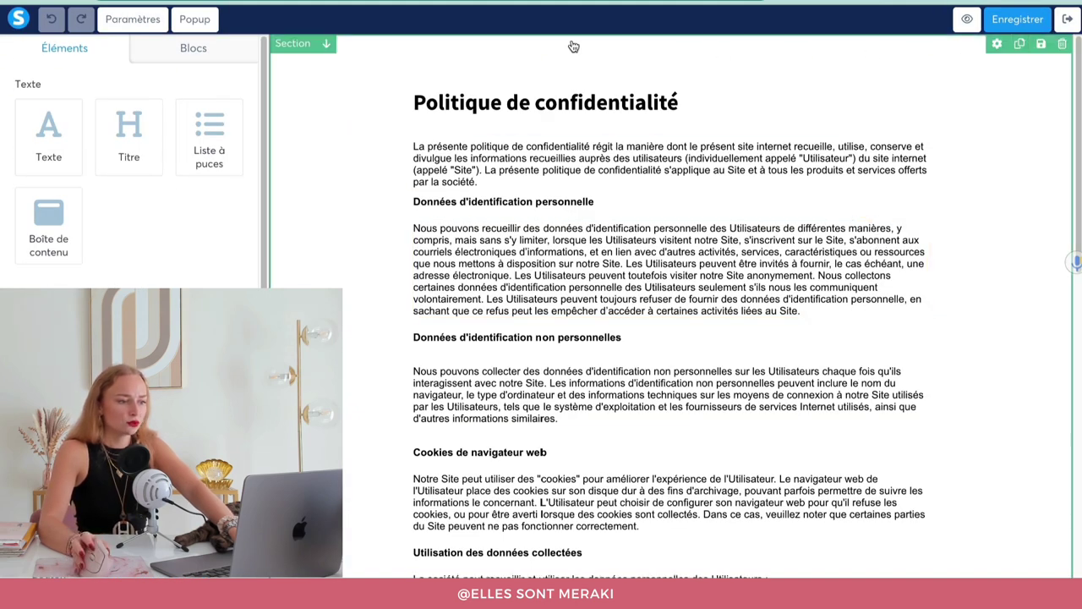
click(1063, 44)
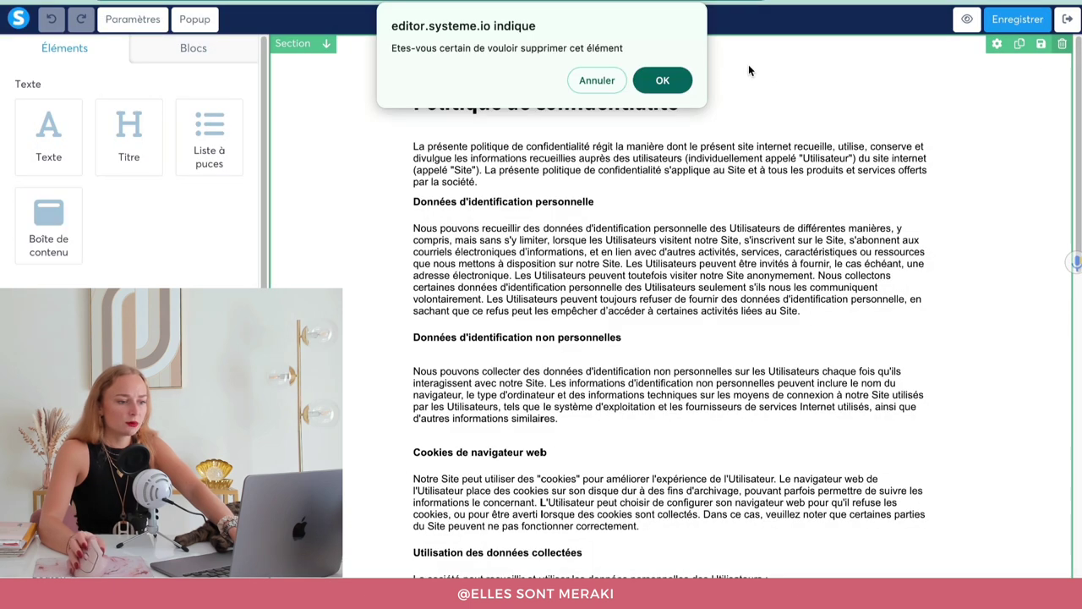
click(665, 80)
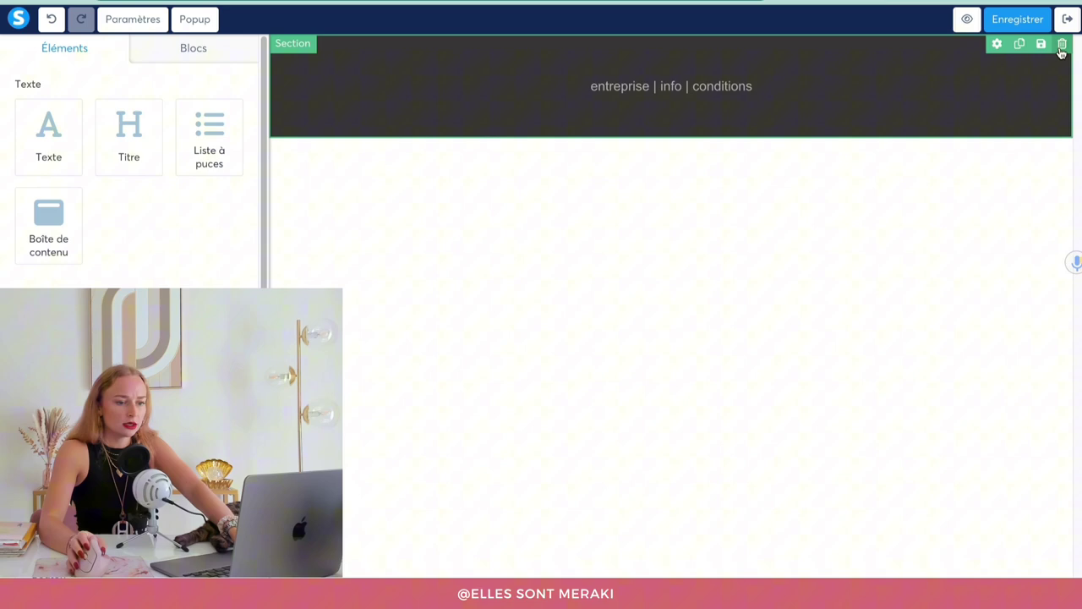
click(1063, 44)
click(679, 80)
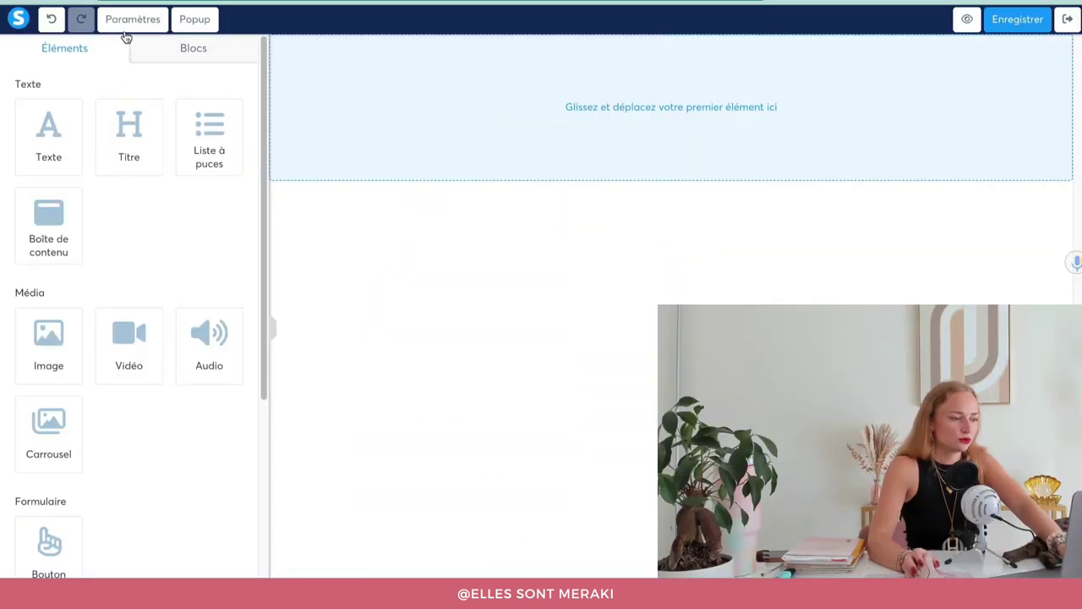
In the page settings, turn off the affiliation badge and the option that hides the page from search engines.
click(127, 28)
scroll(140, 329, down, 12)
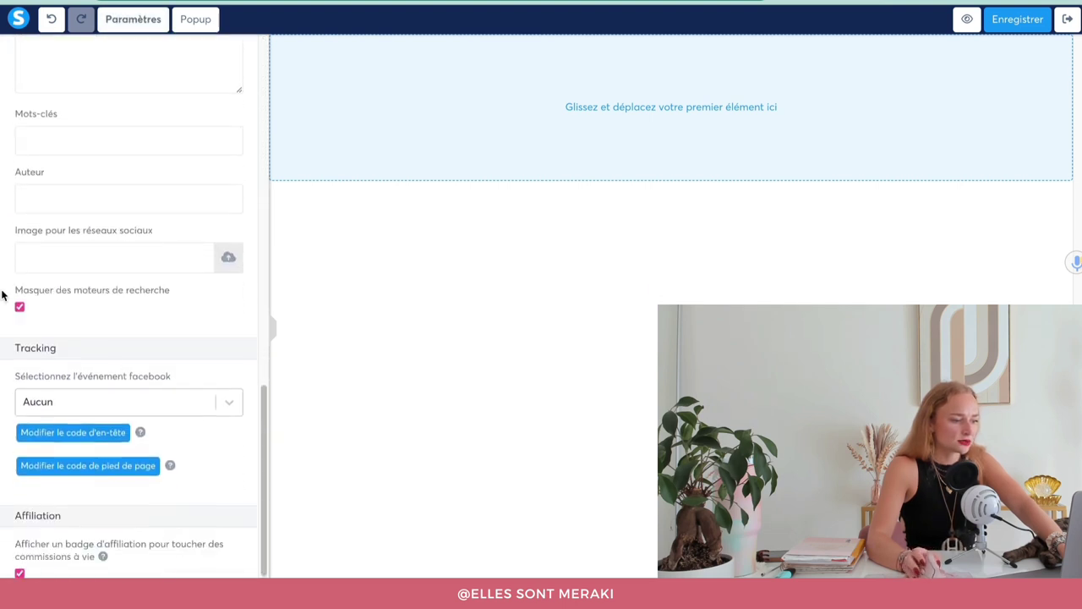
click(19, 573)
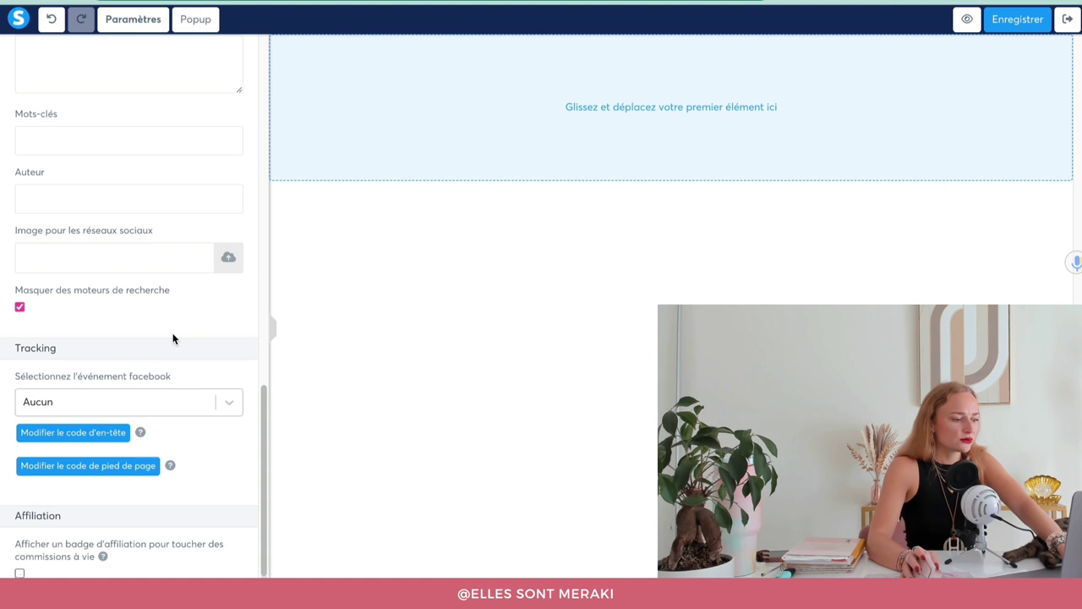
scroll(172, 339, up, 5)
scroll(173, 338, down, 2)
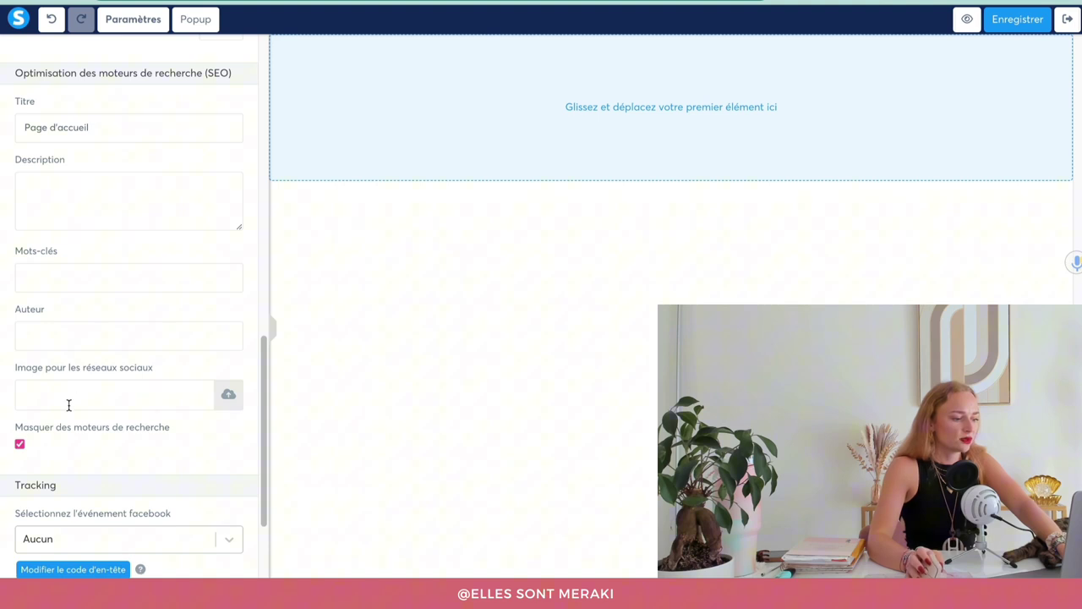
click(20, 444)
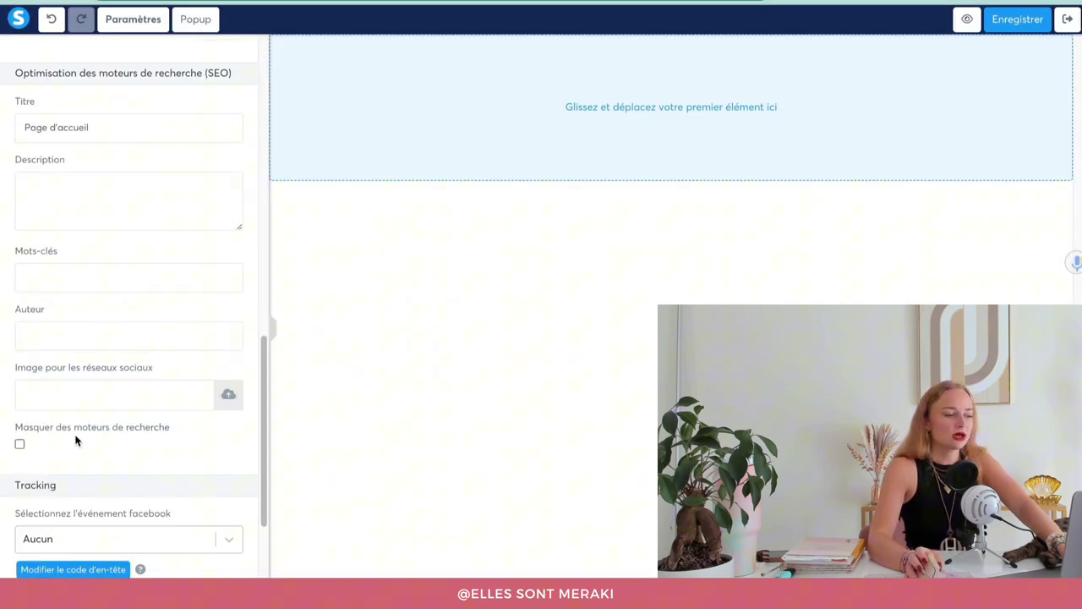
Set the page's SEO title to "Elles Sont Meraki" and its keywords to "coaching, marketing, formation".
scroll(125, 400, up, 1)
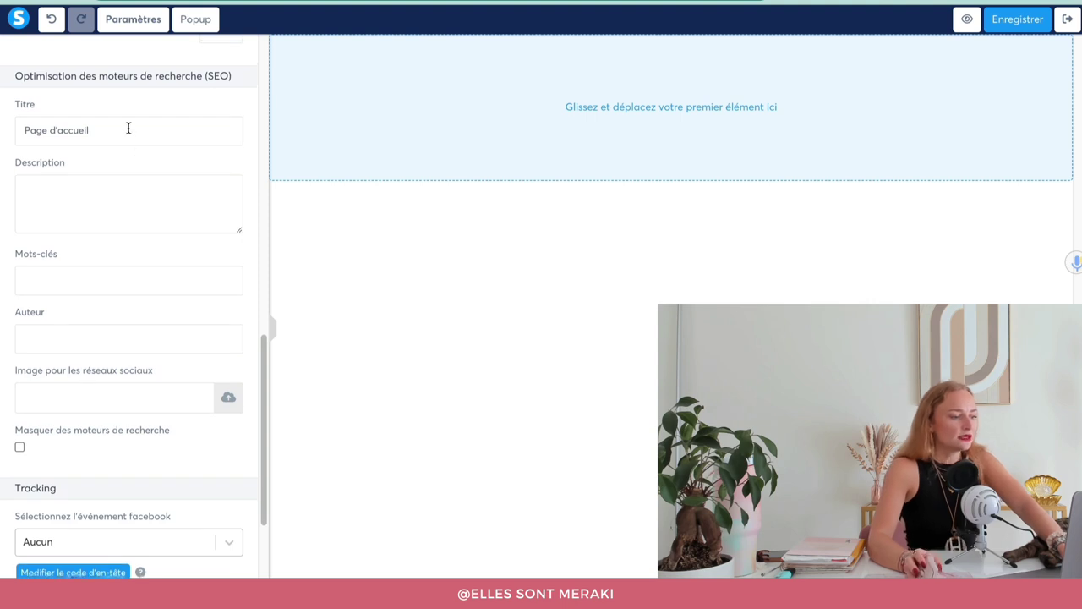
drag(129, 127, 22, 128)
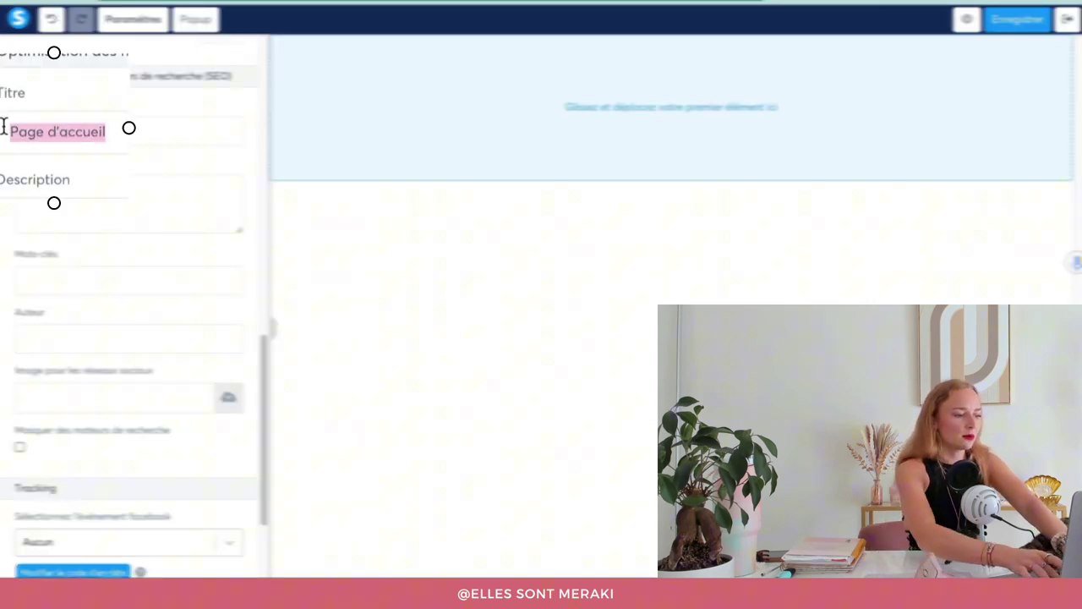
text(Elles Sont )
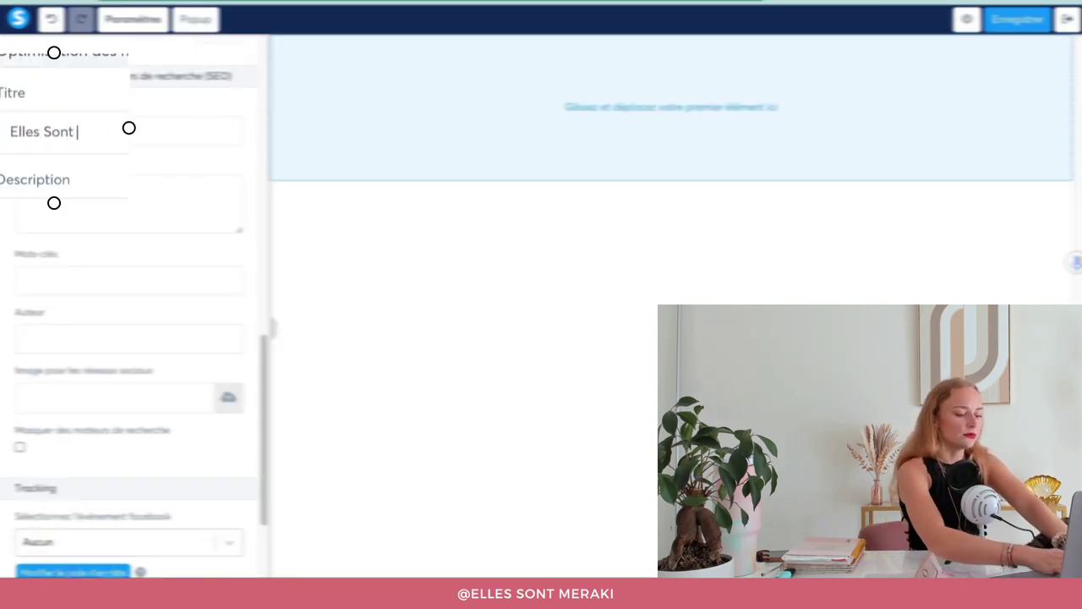
text(Meraki)
click(59, 197)
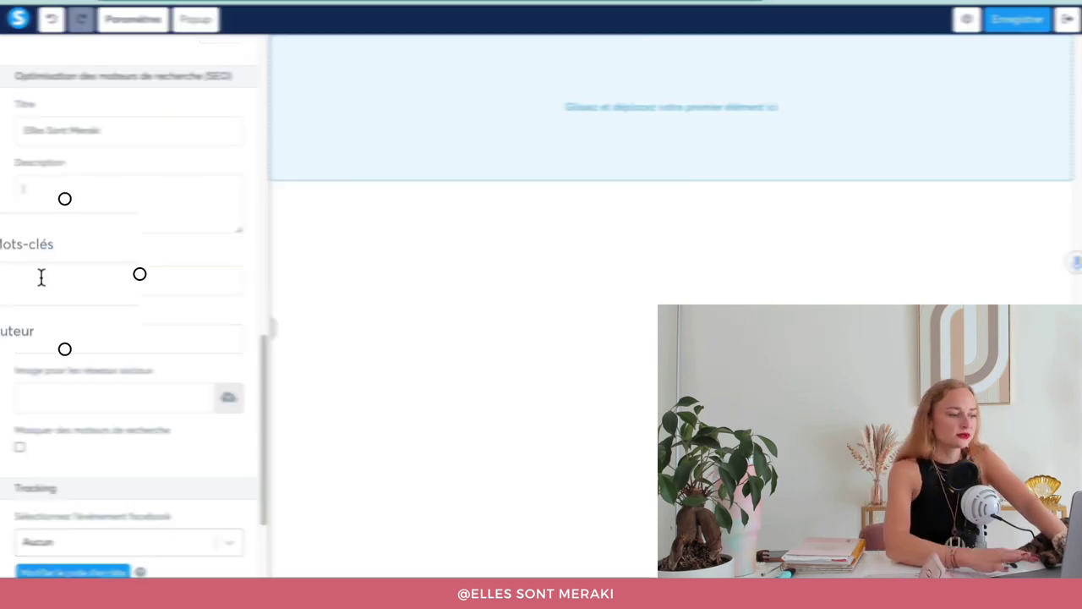
text(cooch)
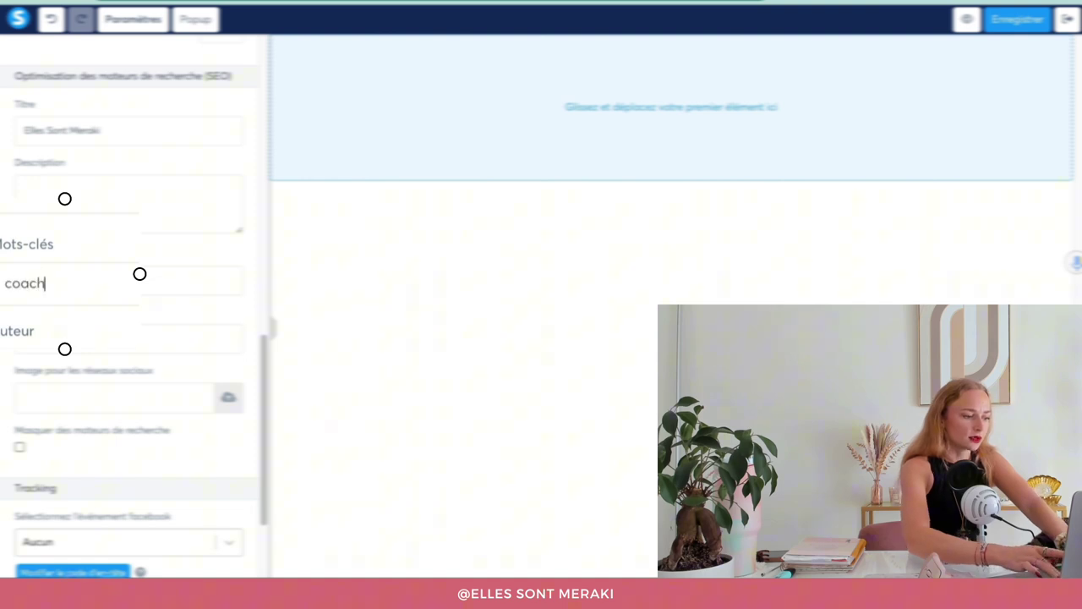
text(ing, marketing)
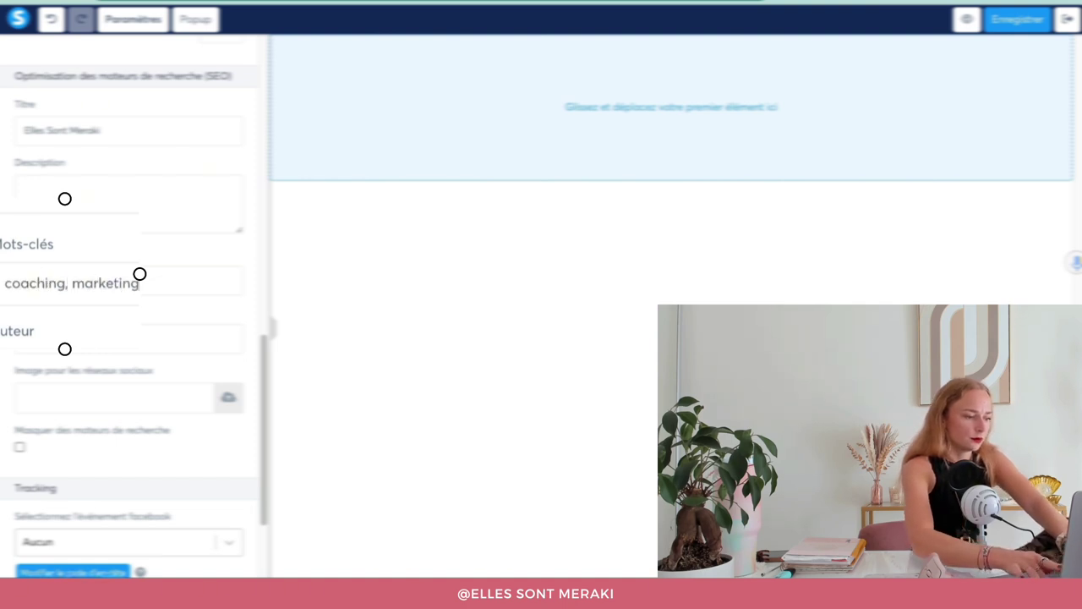
text(, formation)
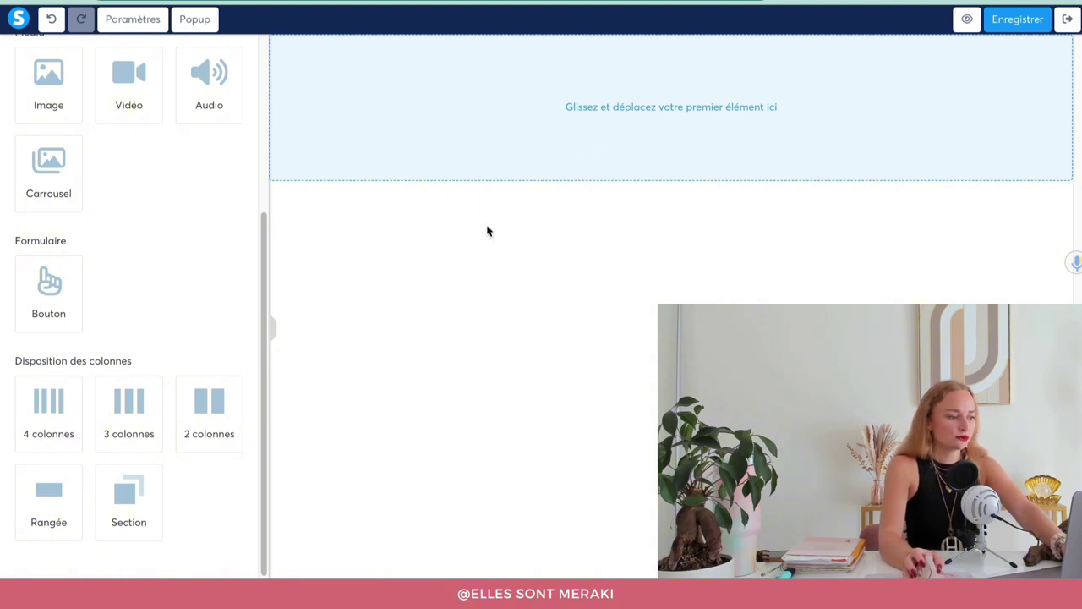
Add a section holding the image LOGOMeraki.png and shrink the image to a small centred logo.
drag(128, 499, 592, 150)
drag(82, 78, 491, 82)
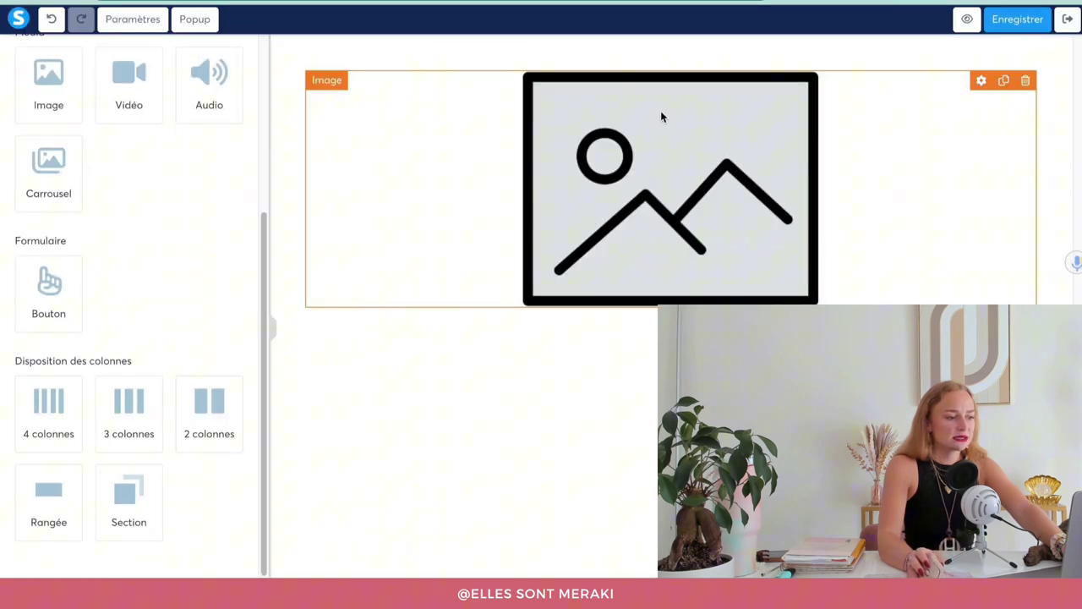
click(662, 122)
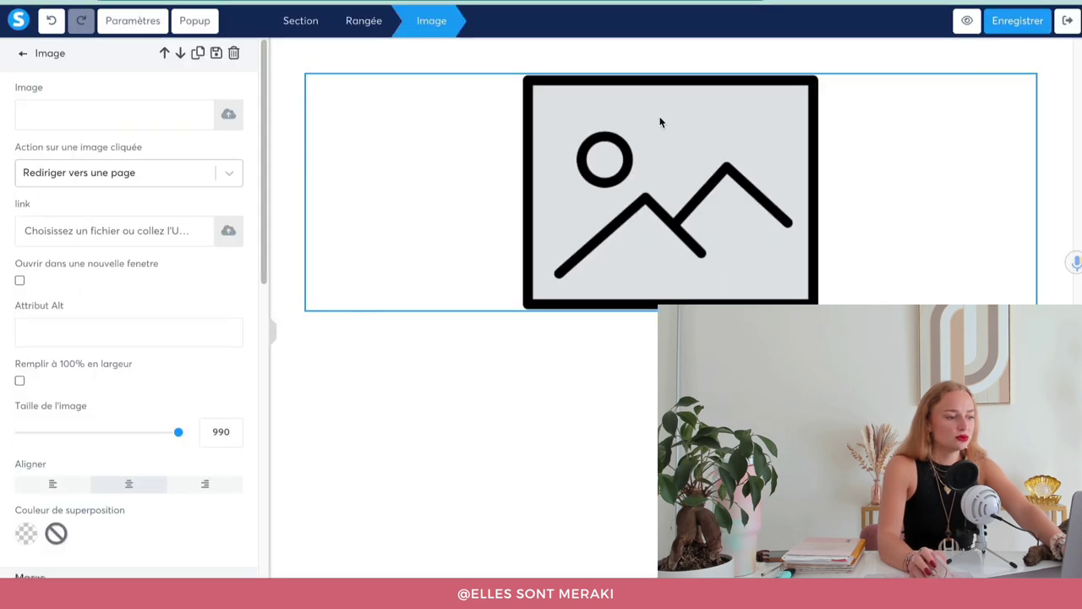
click(229, 124)
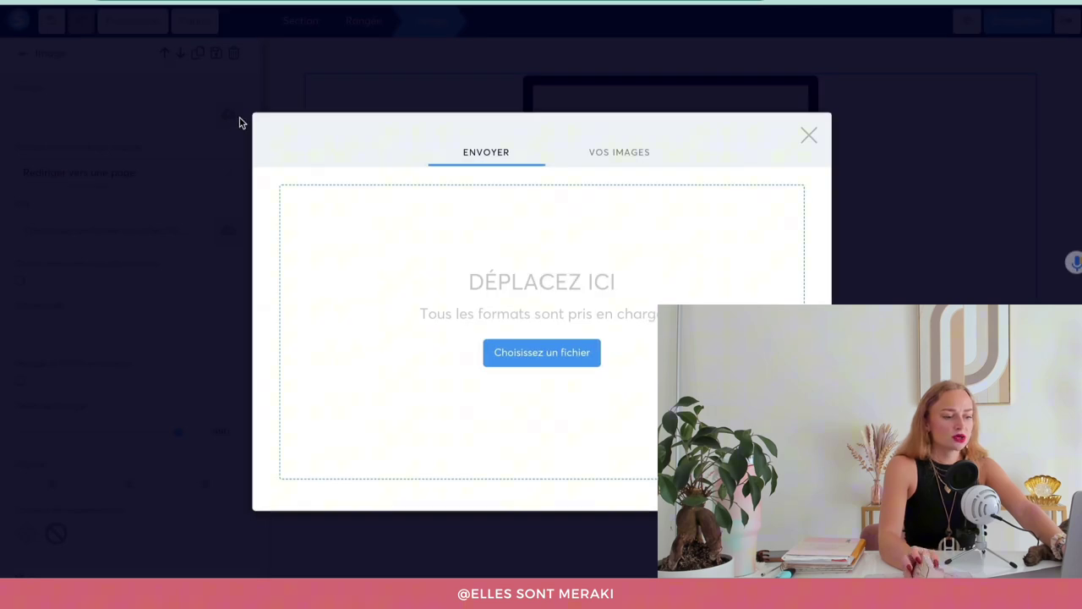
click(562, 355)
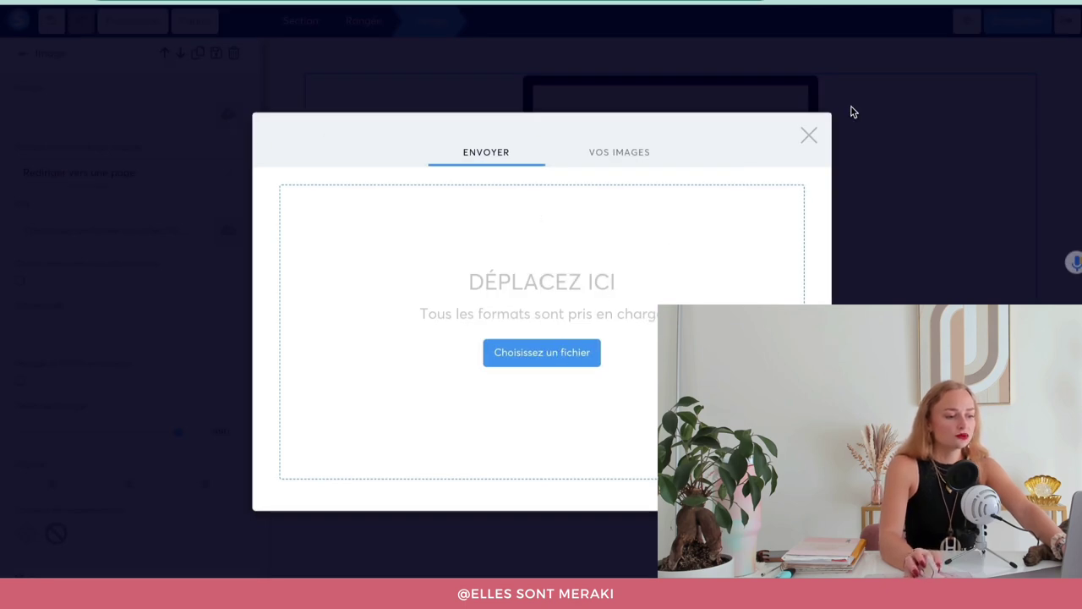
click(753, 155)
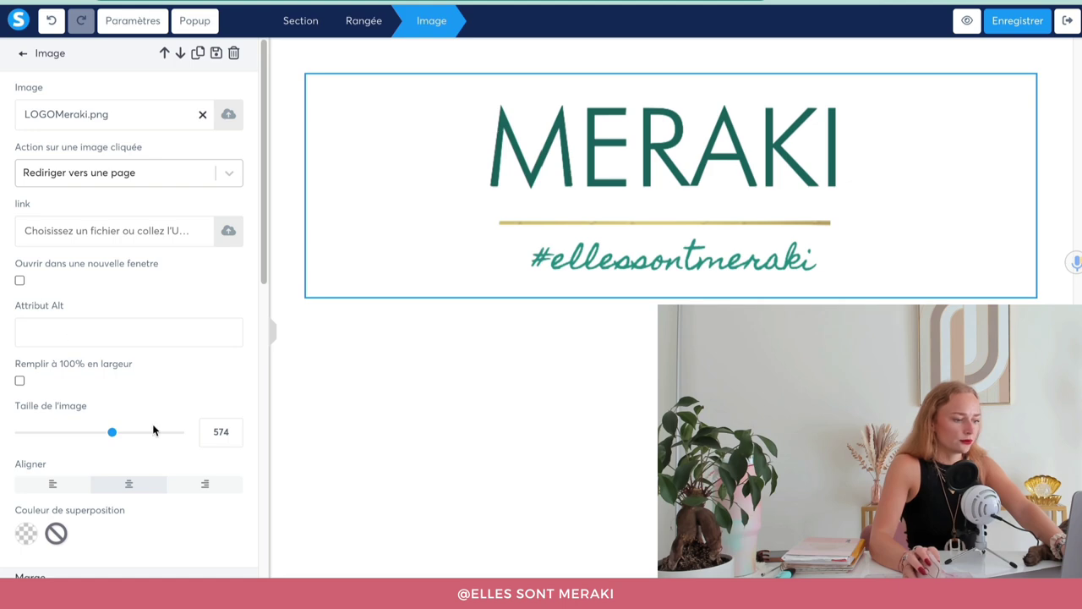
drag(112, 433, 44, 435)
key(Escape)
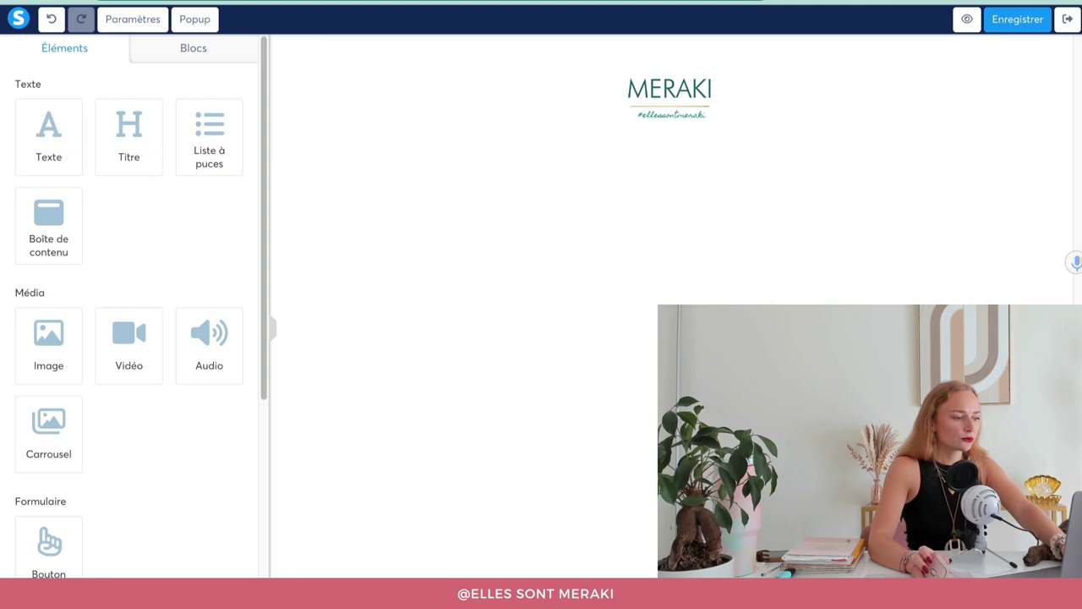
Add a text element directly below the logo.
scroll(124, 401, down, 2)
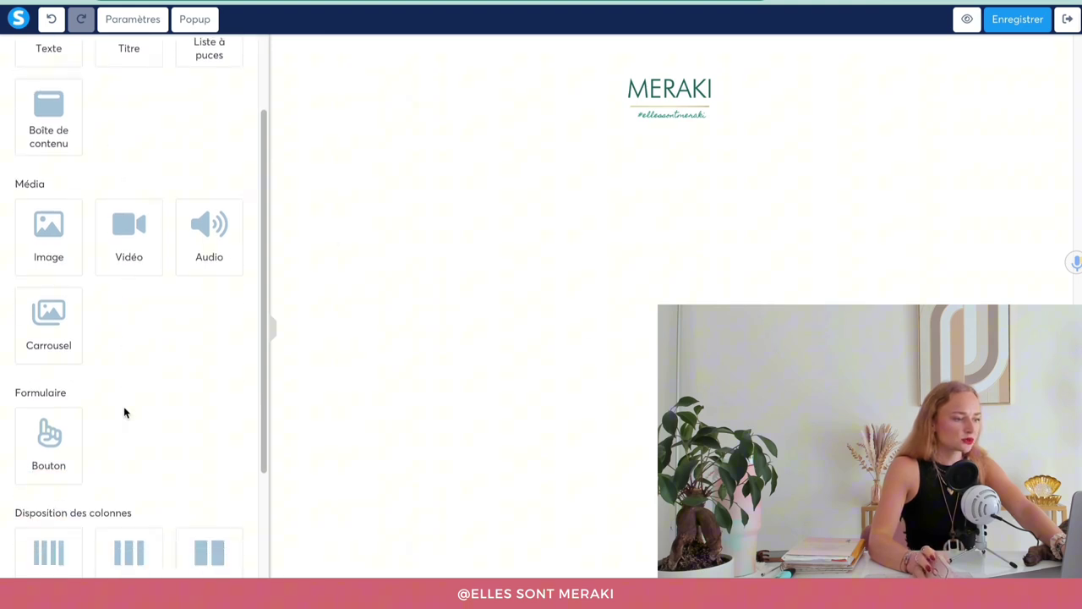
scroll(124, 402, up, 2)
drag(38, 135, 766, 110)
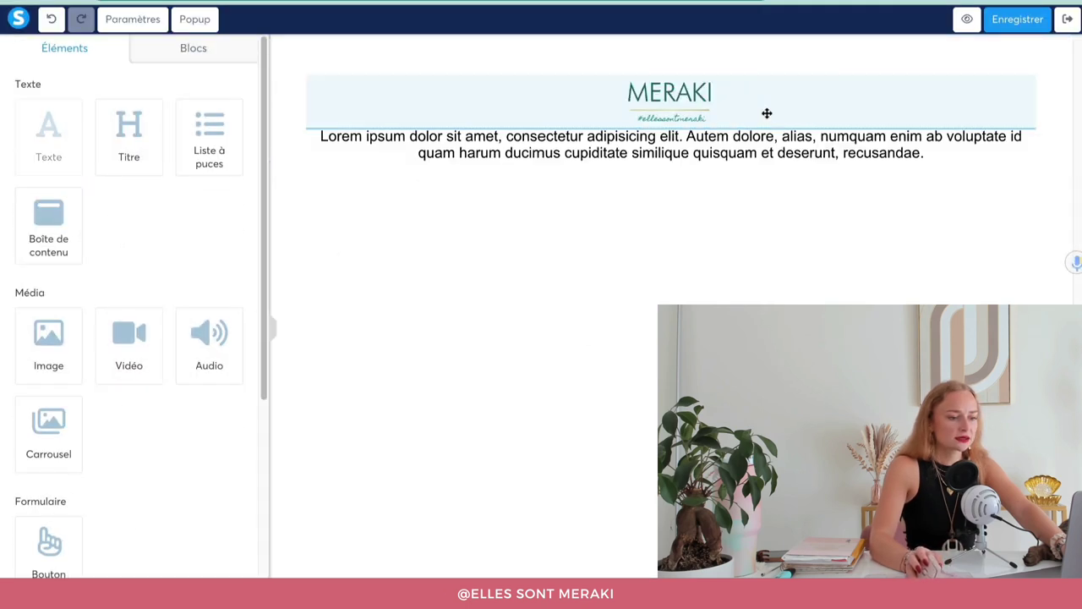
Set the placeholder text's font to the Google font Montserrat and its line height to 31.
double_click(607, 152)
triple_click(607, 152)
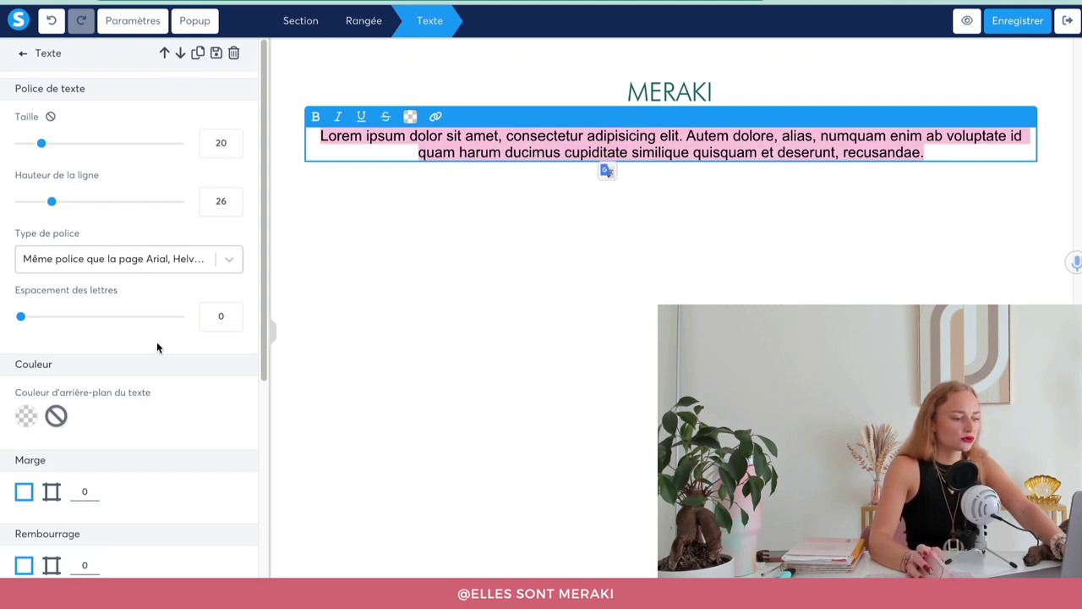
scroll(145, 403, down, 2)
scroll(149, 397, up, 2)
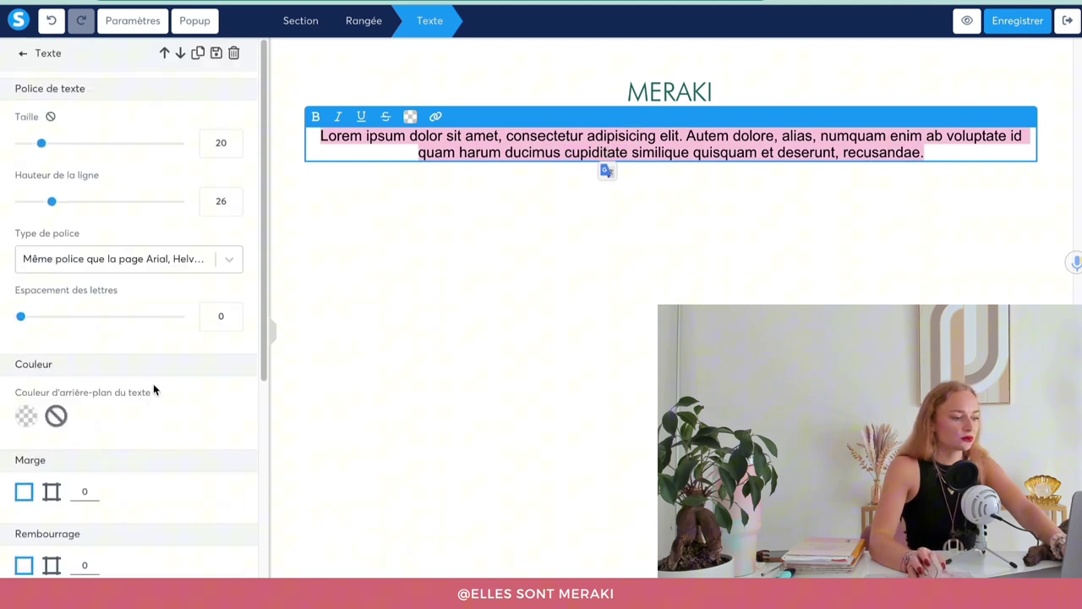
click(201, 264)
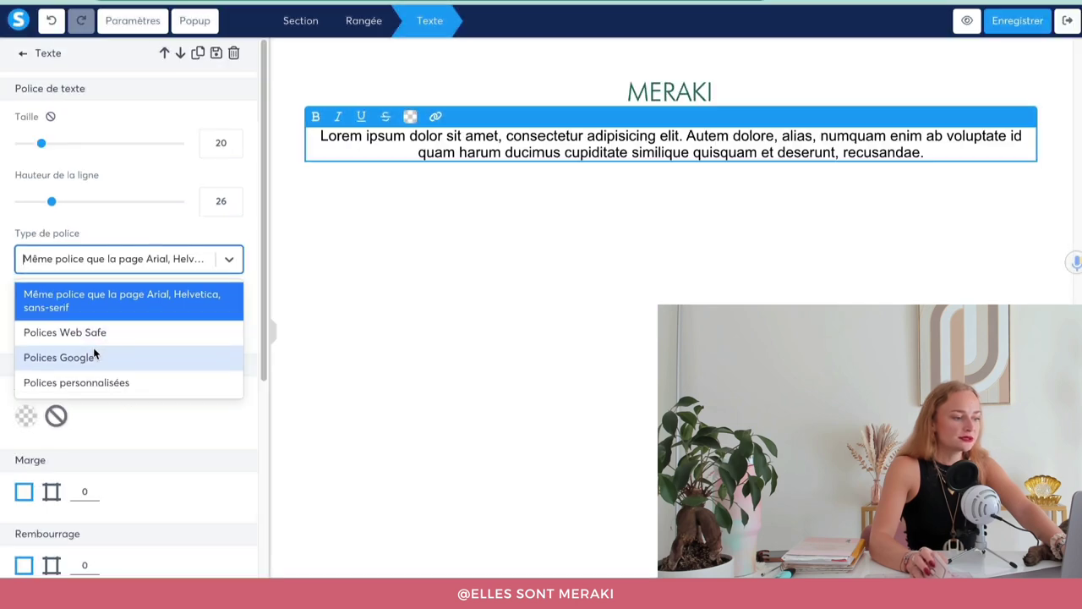
click(85, 360)
click(77, 295)
text(mon)
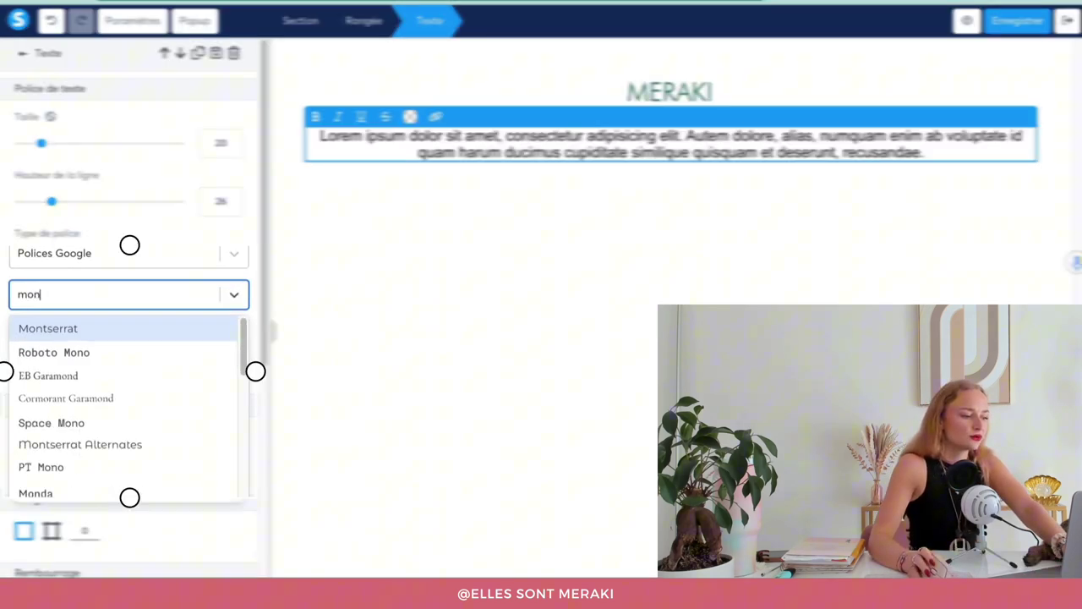
click(68, 326)
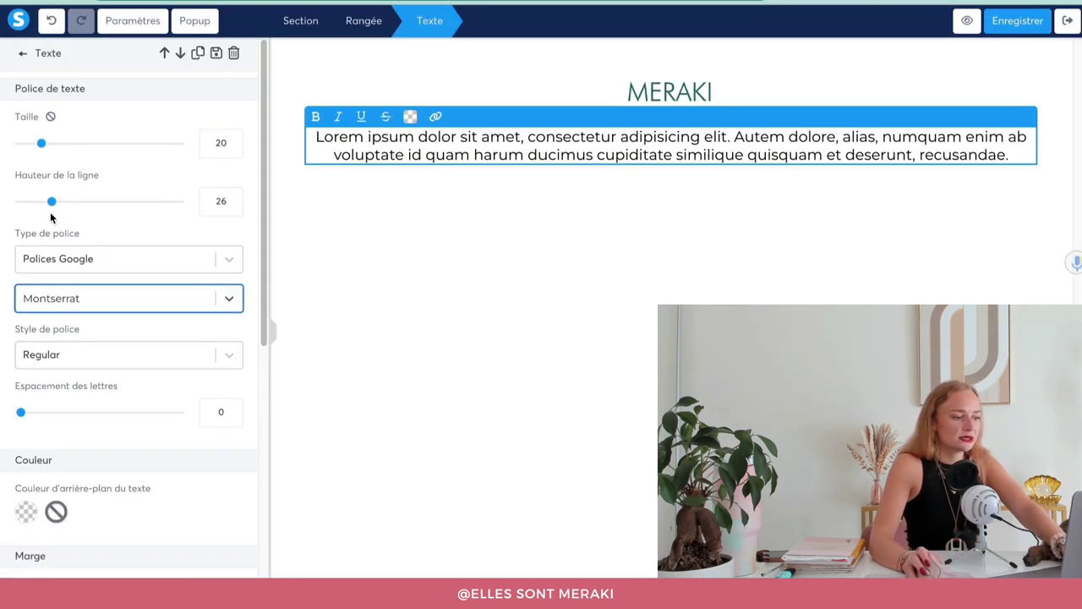
drag(51, 203, 60, 203)
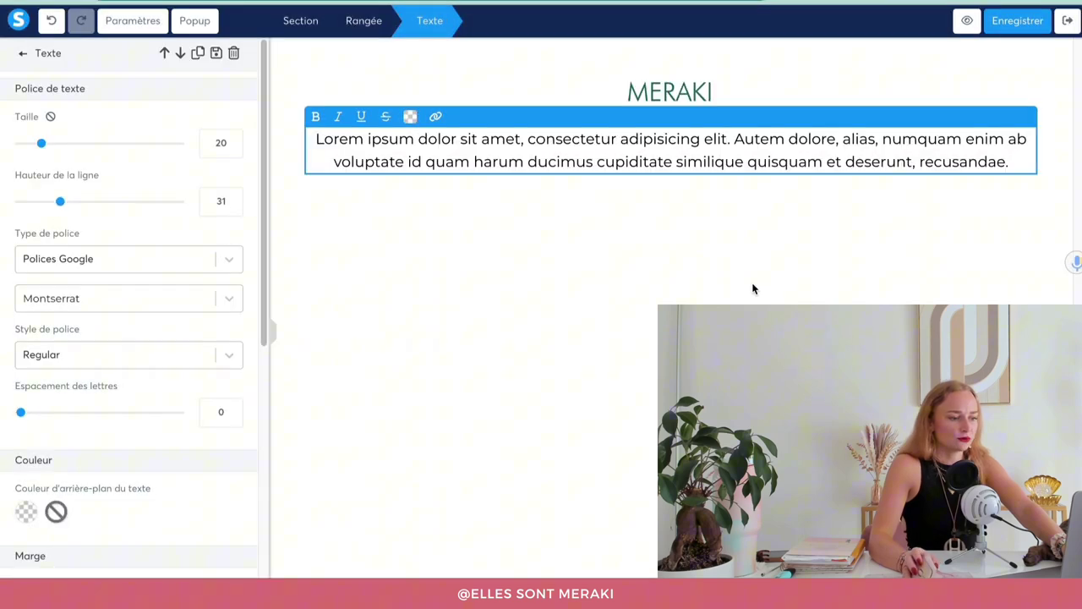
click(592, 337)
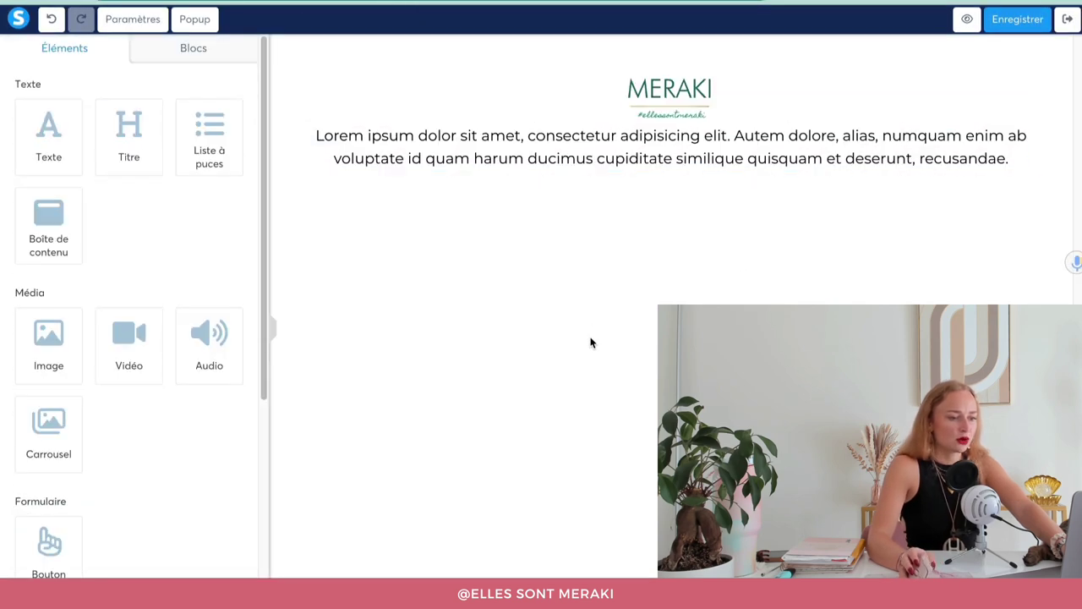
Use separate margins per side for the text and add a small top margin to space it from the logo.
click(681, 148)
scroll(102, 391, down, 5)
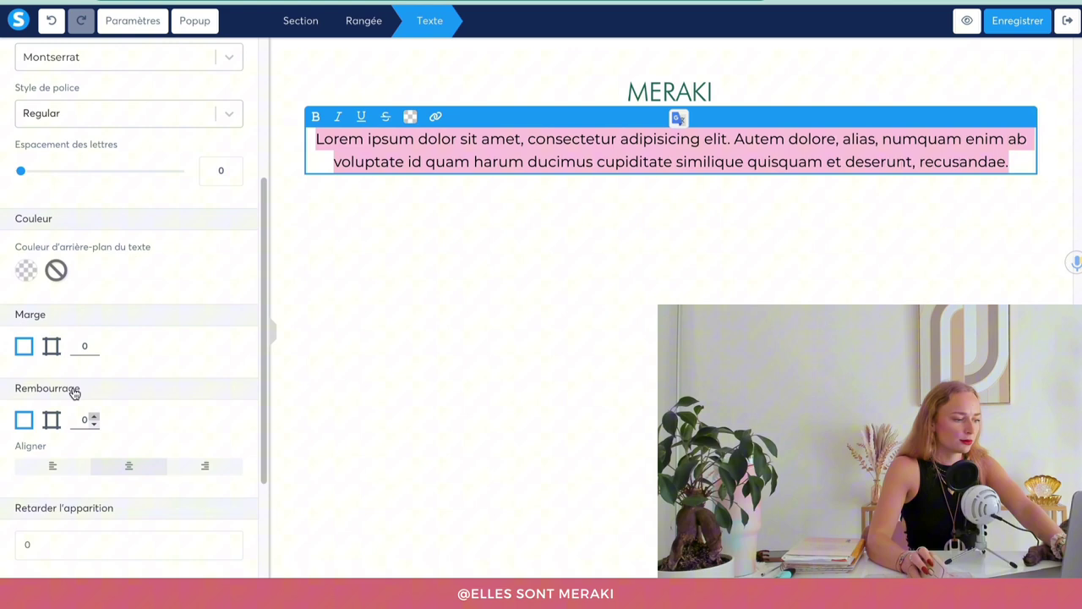
click(52, 346)
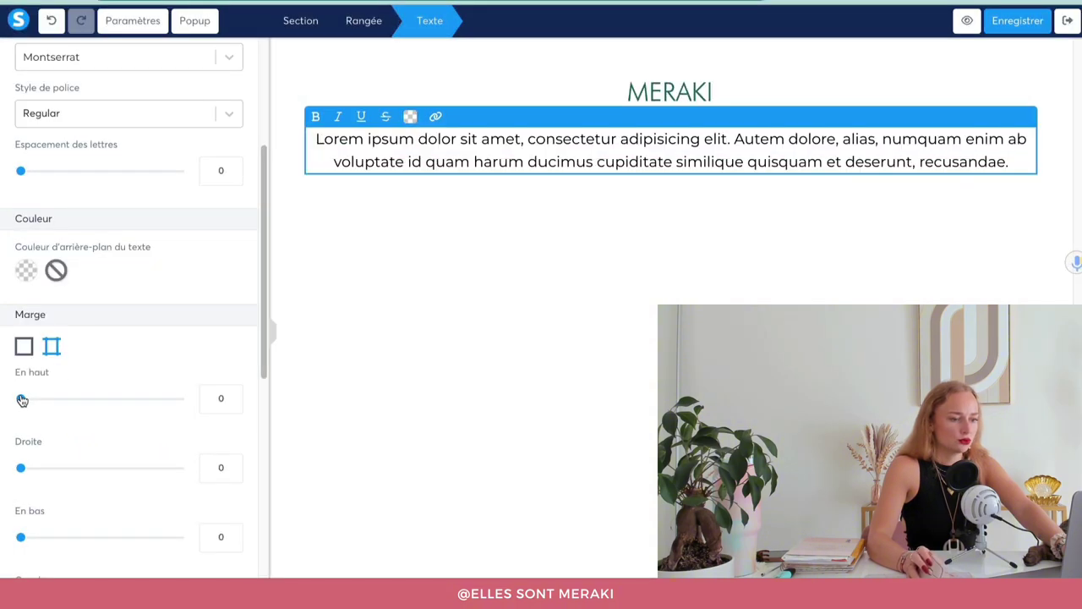
click(338, 253)
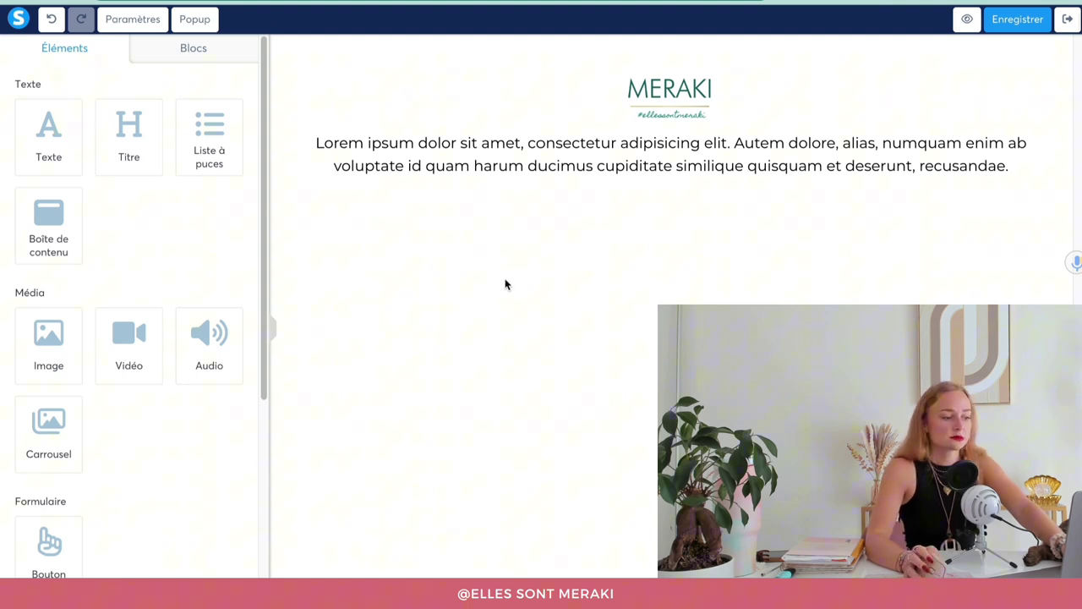
Add a button element below the text paragraph.
scroll(152, 447, down, 2)
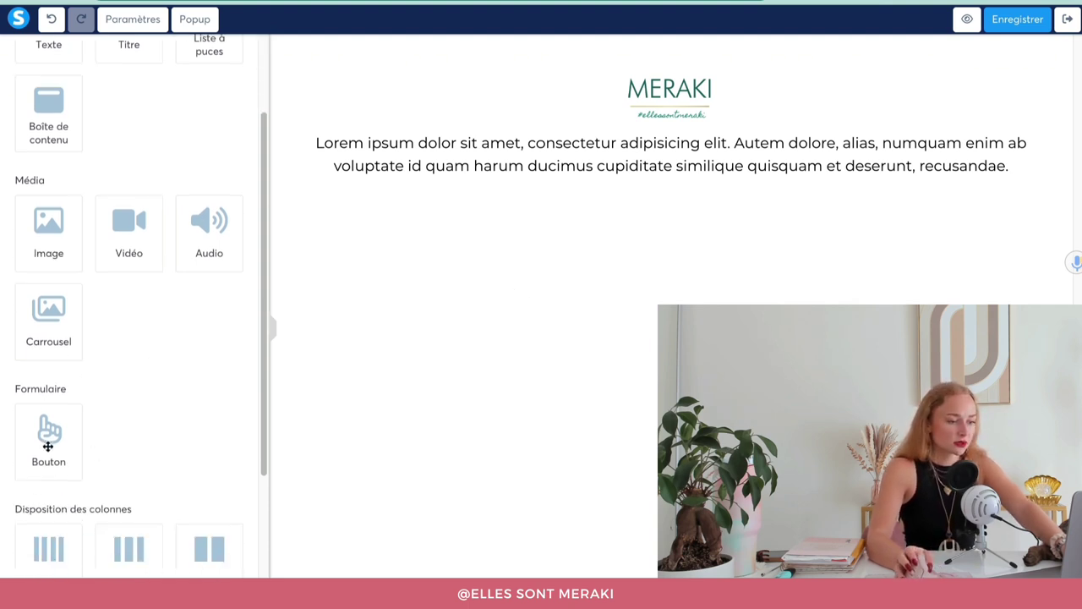
drag(48, 442, 770, 186)
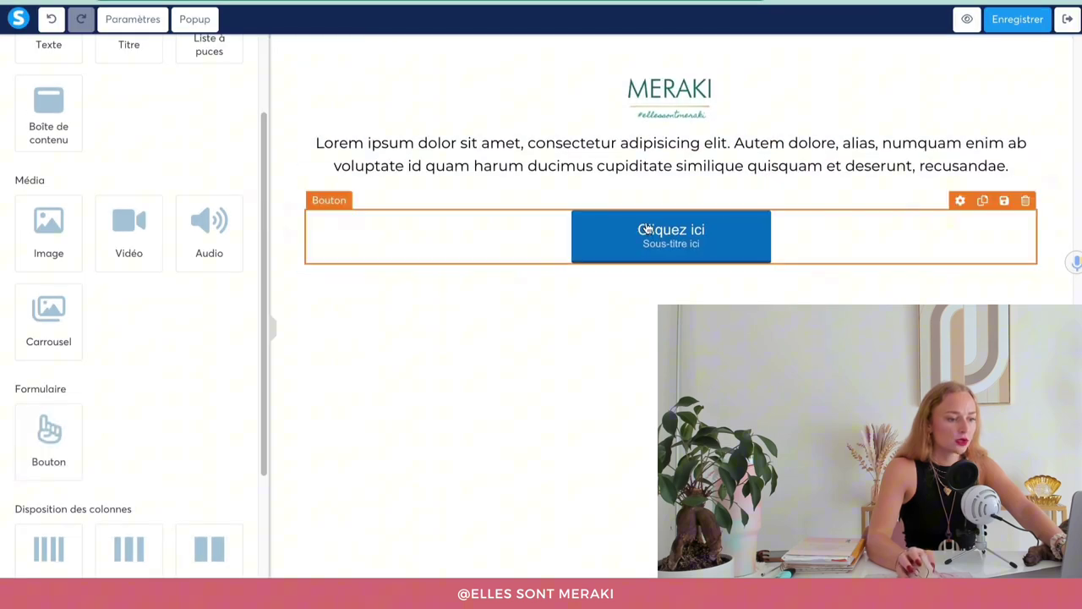
click(614, 260)
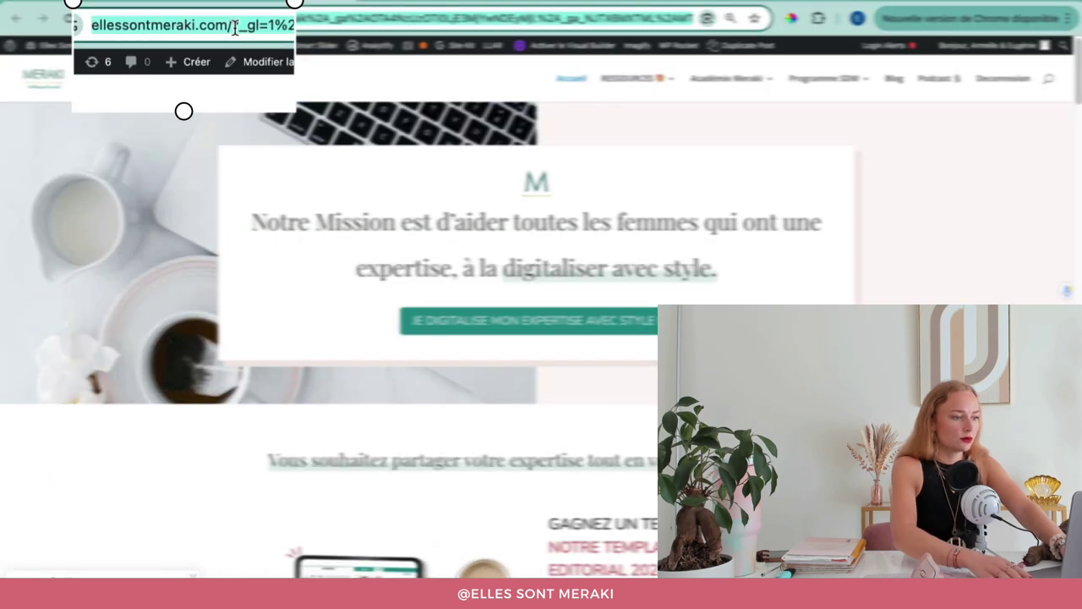
key(ctrl+l)
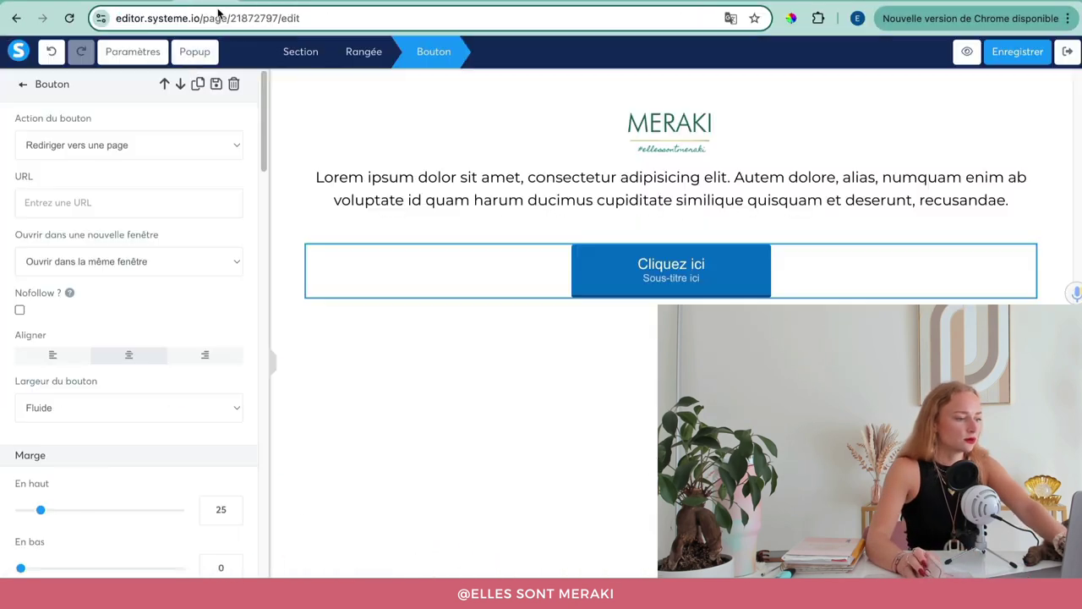
click(106, 202)
text(https://ellessontmeraki.com/)
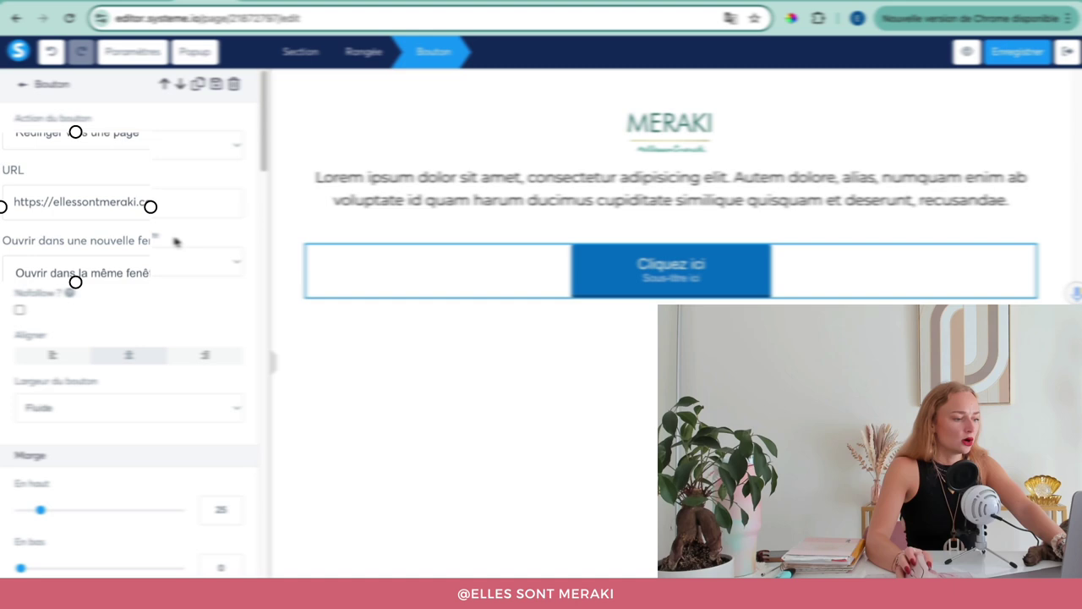
click(161, 257)
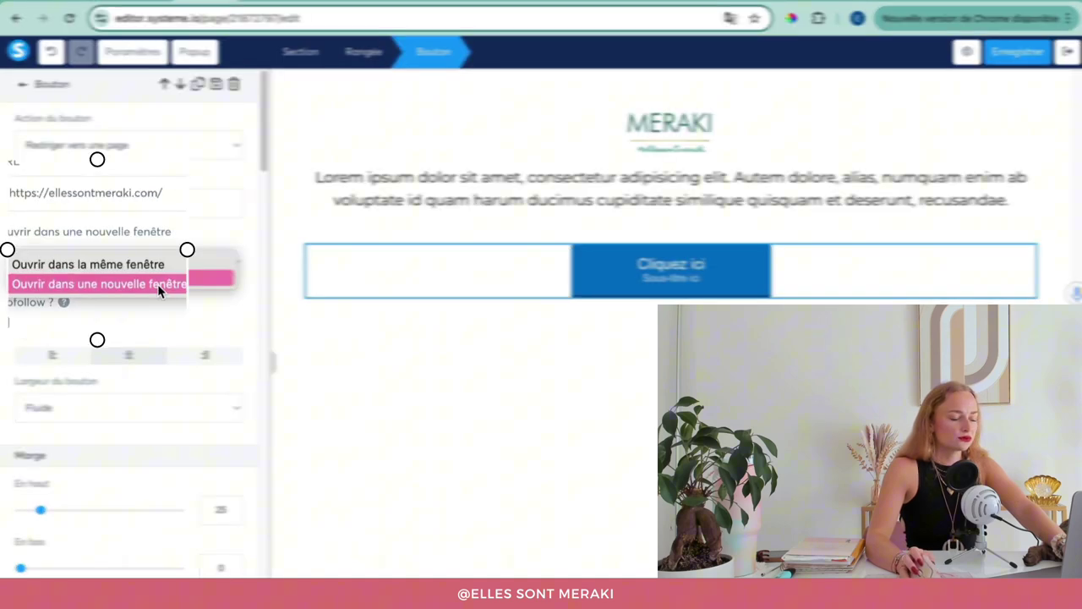
click(152, 277)
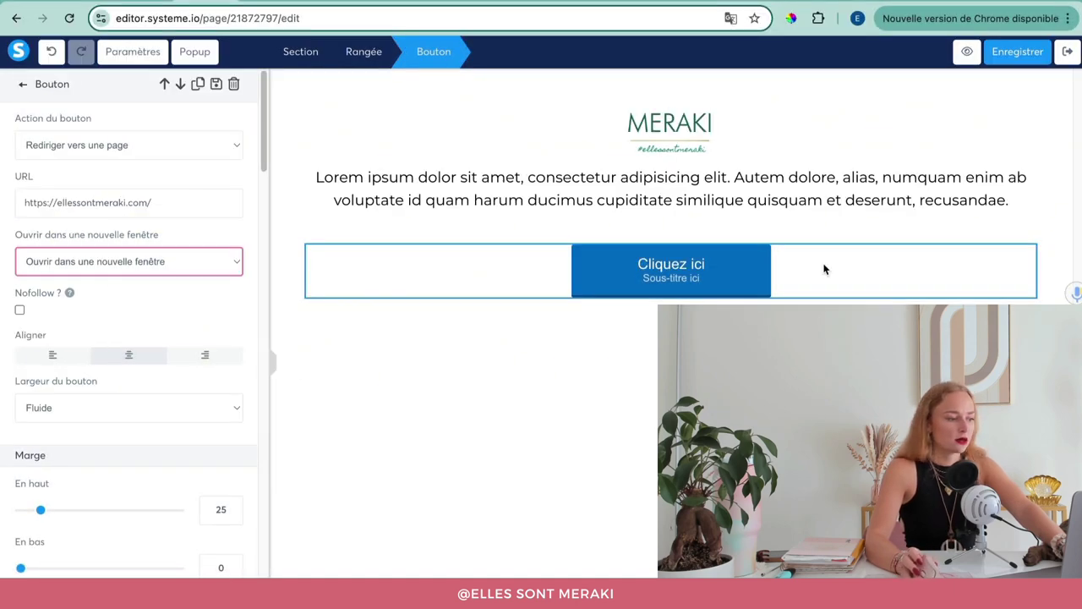
Reduce the button's top margin to 3 and set its text to "Découvrir mon site".
scroll(168, 380, down, 5)
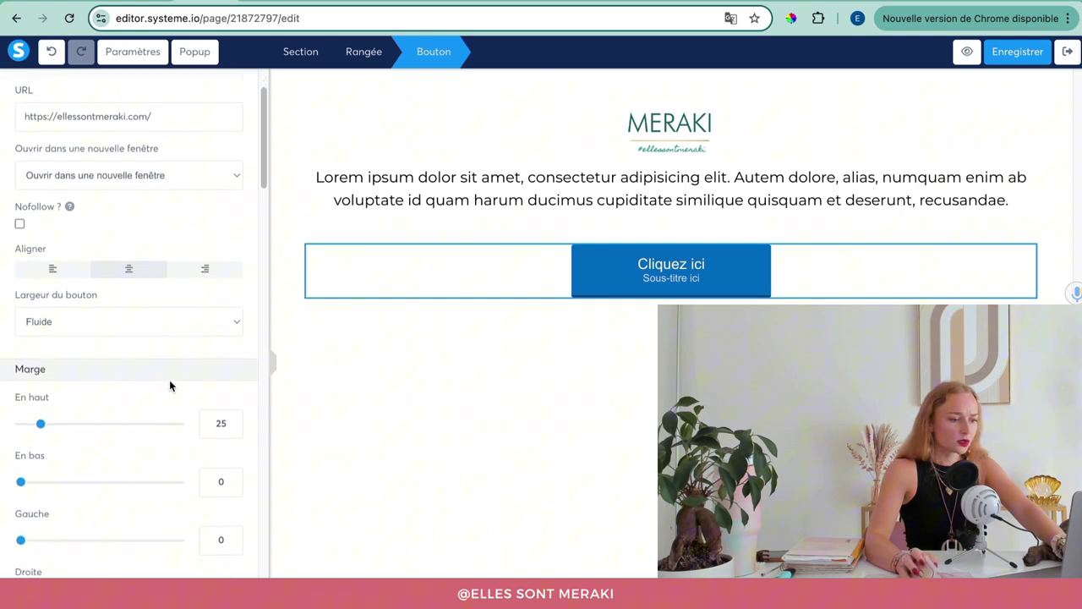
drag(39, 273, 23, 273)
scroll(99, 412, down, 5)
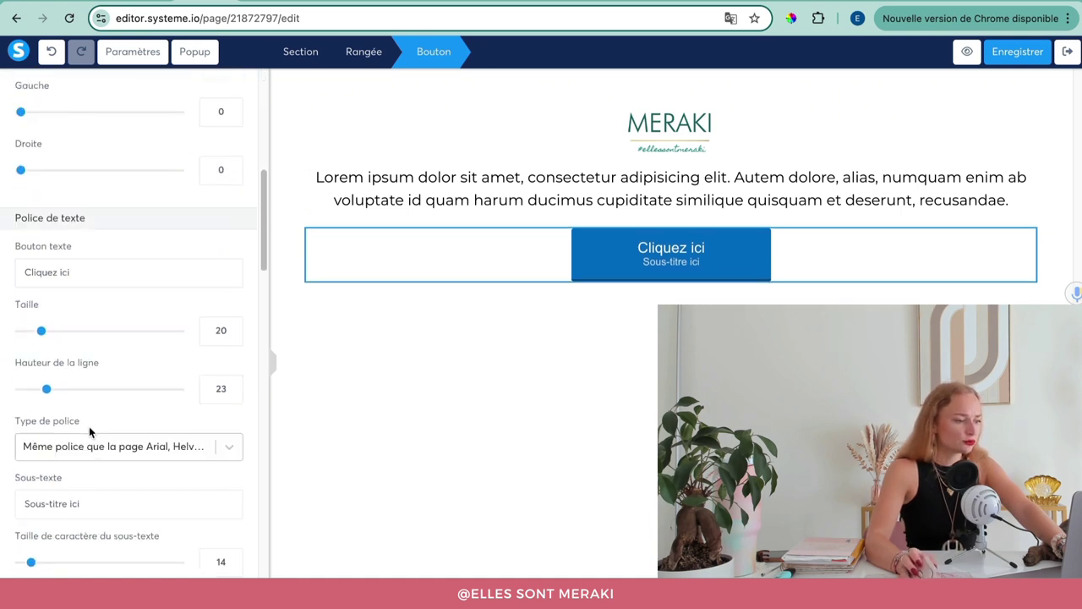
triple_click(94, 269)
text(AA)
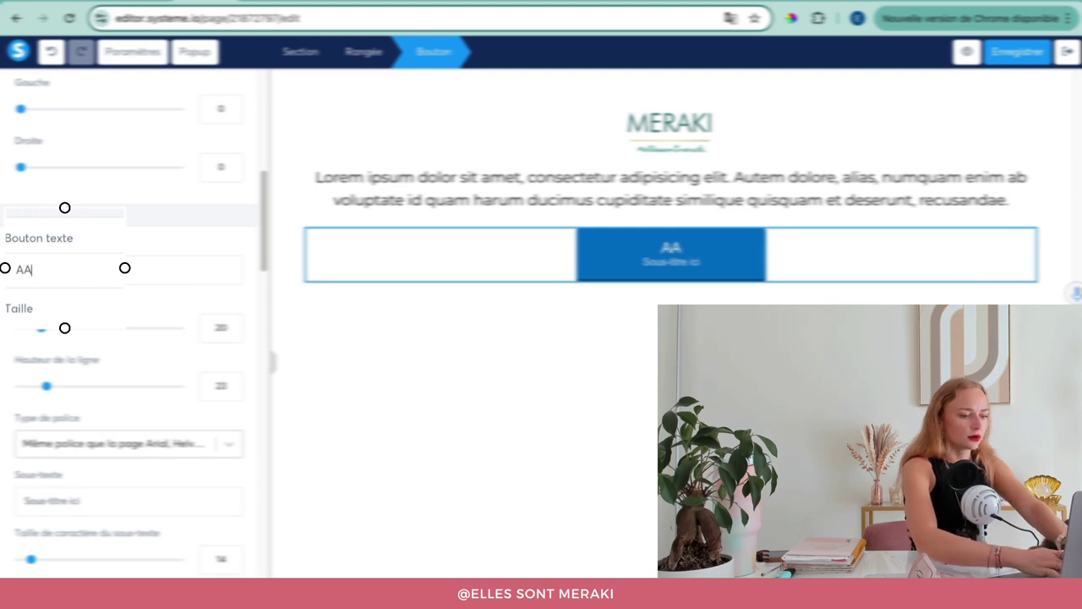
text(co)
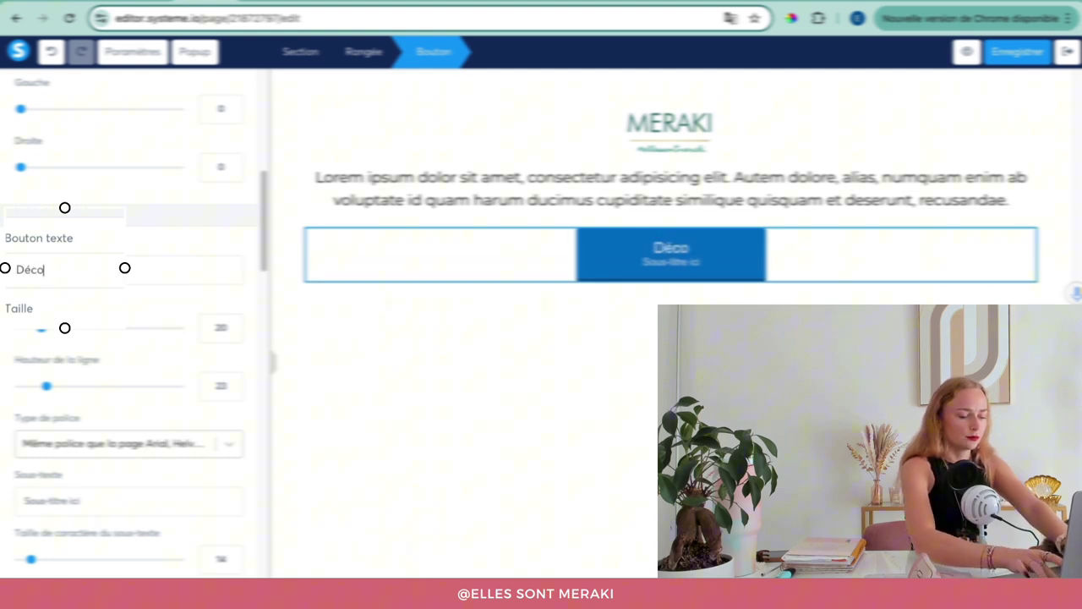
text(uvrir mon site i)
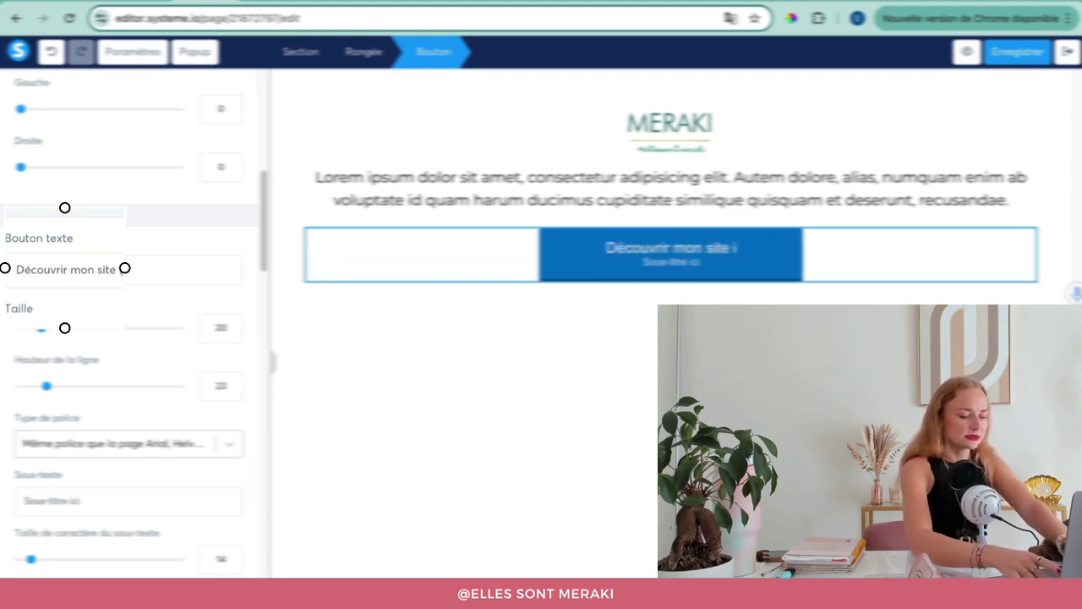
key(BackSpace)
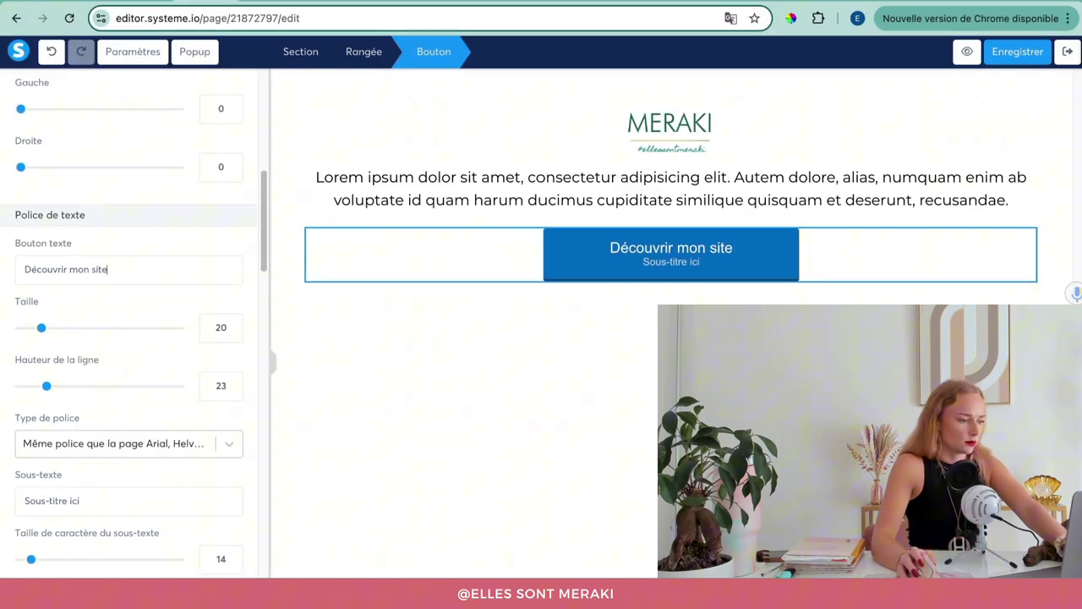
Set the button text's font to the Google font Montserrat.
click(80, 445)
click(84, 541)
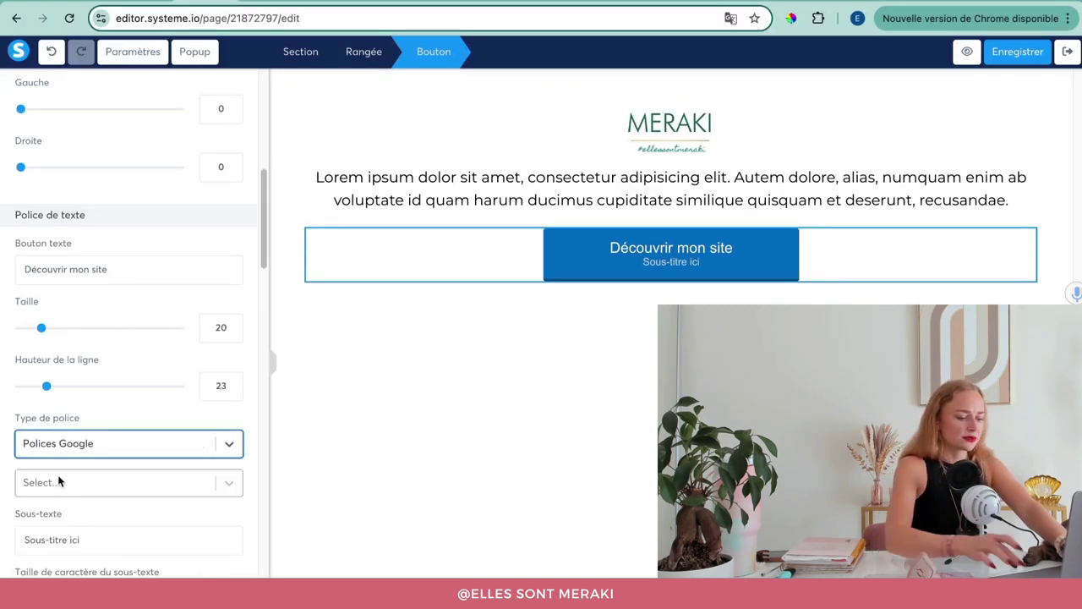
click(66, 483)
text(mon)
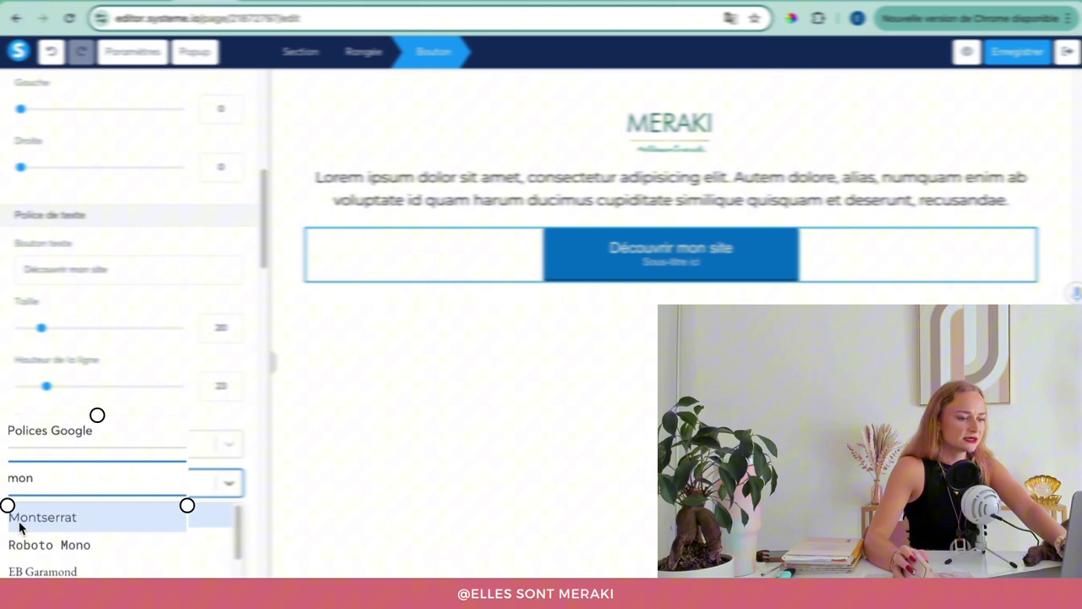
click(34, 518)
Remove the button's placeholder subtitle "Sous-titre ici".
scroll(79, 493, down, 5)
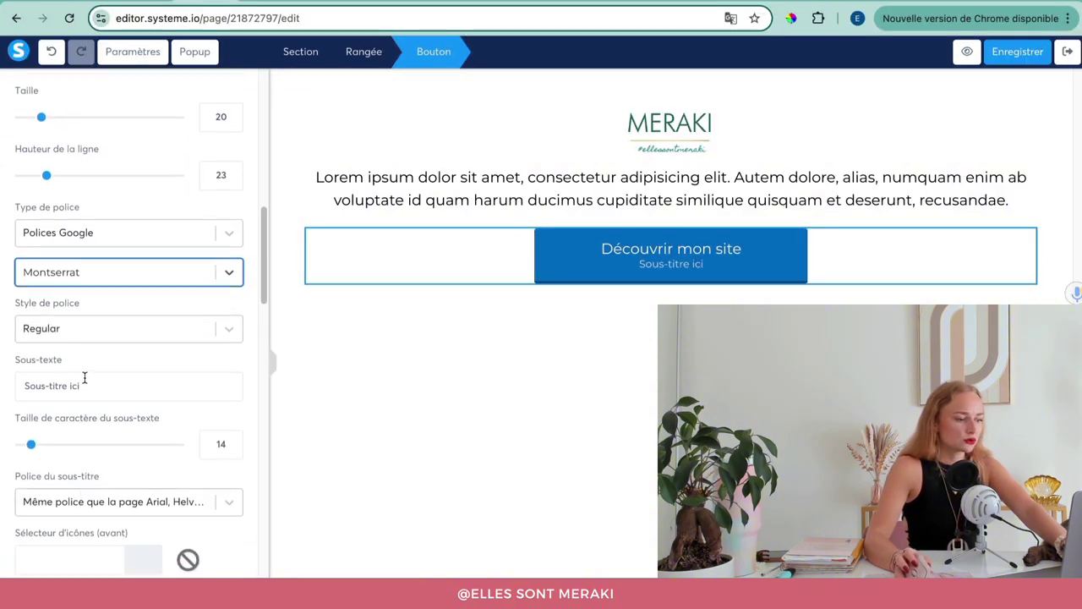
drag(85, 382, 2, 389)
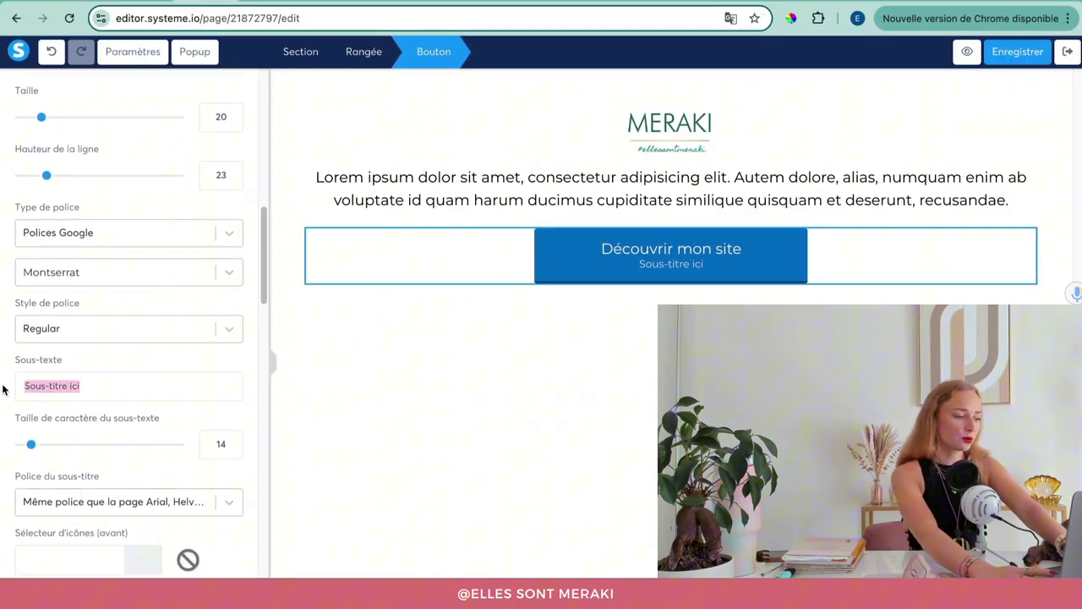
key(BackSpace)
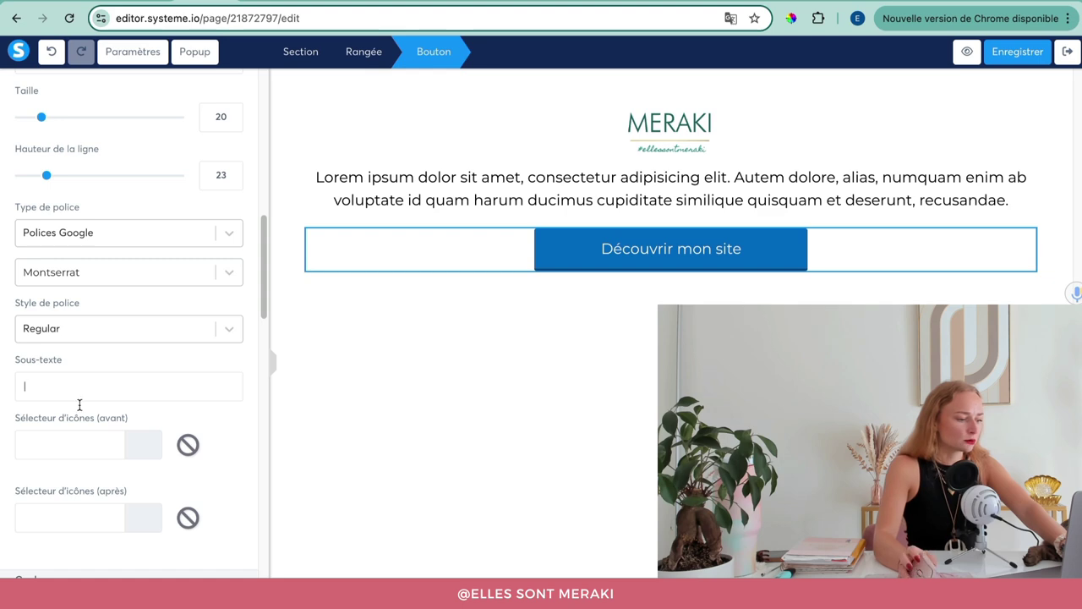
Set the button's background color to the saved brand green 24928C.
scroll(79, 405, down, 5)
click(26, 458)
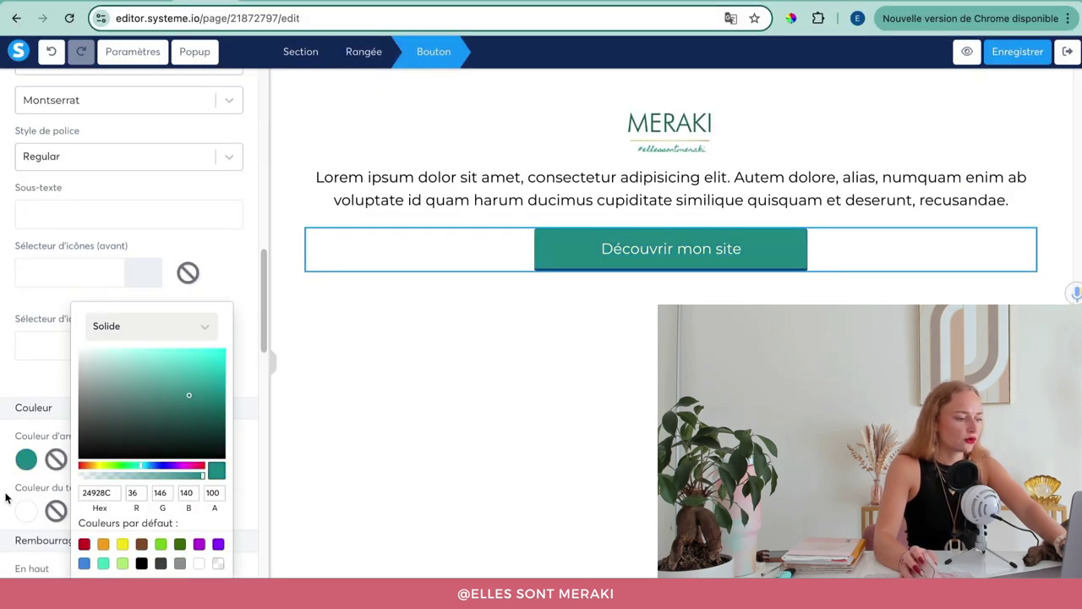
scroll(17, 500, down, 10)
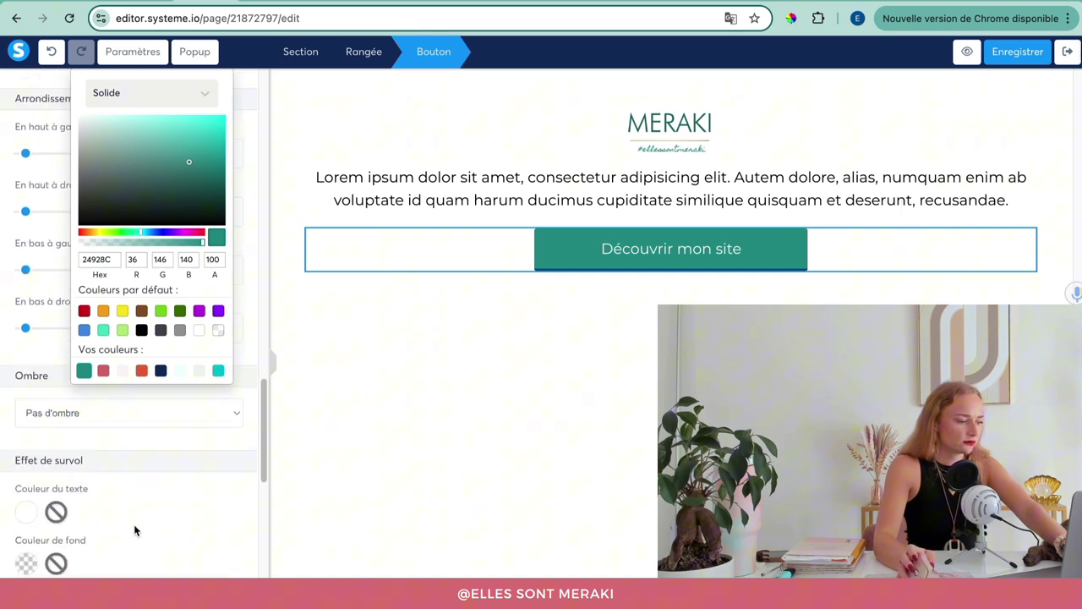
scroll(134, 524, down, 1)
click(158, 516)
Set the button's border style to none (Aucun) and deselect the button.
scroll(158, 516, down, 5)
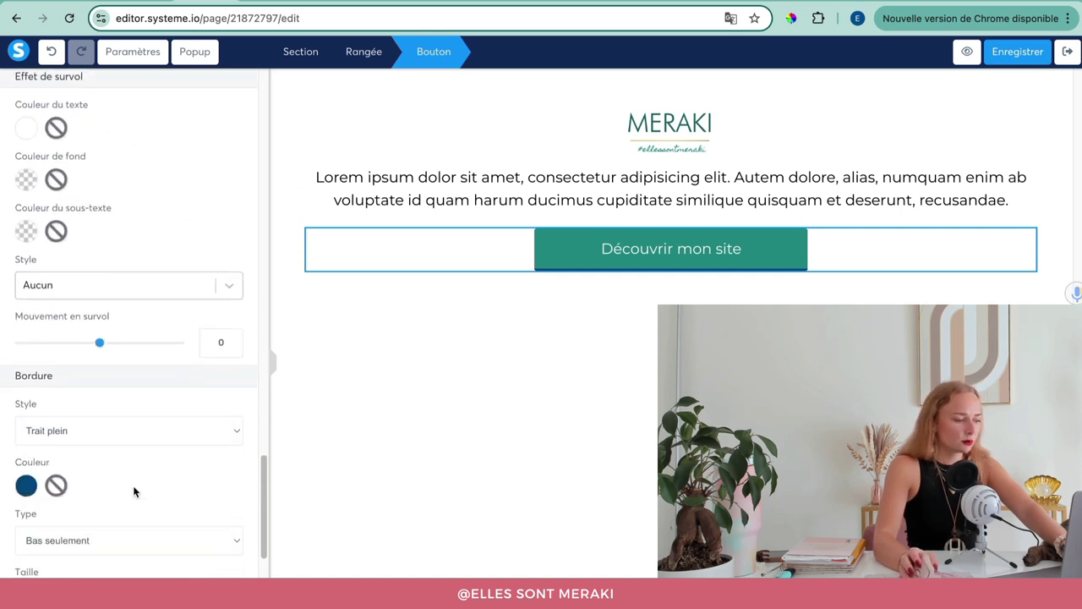
click(65, 433)
click(67, 416)
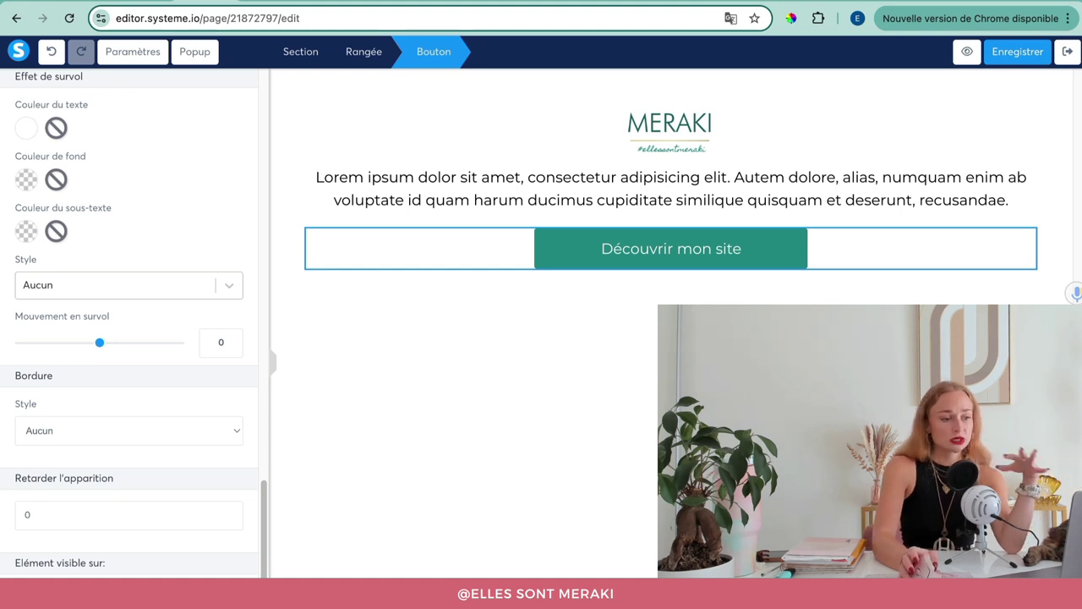
key(Escape)
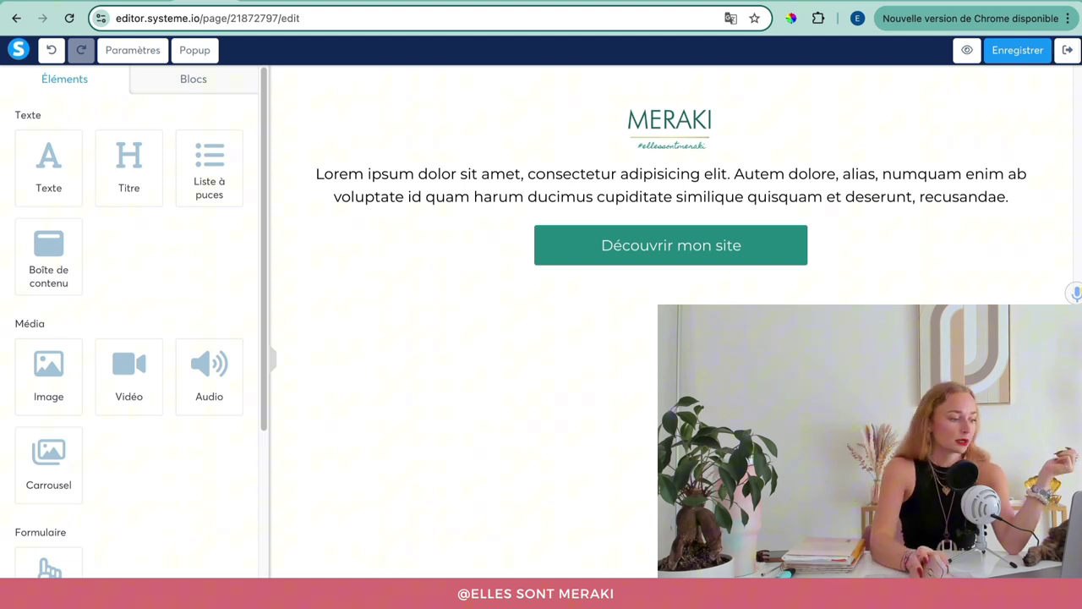
Add a new section below the section containing the logo, text and button.
scroll(214, 376, down, 5)
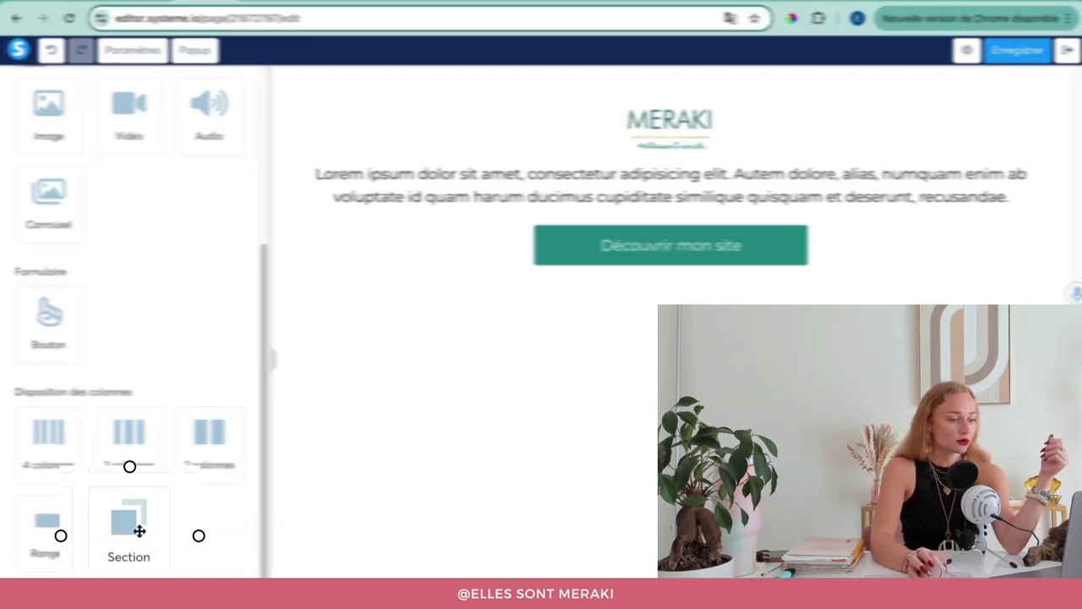
drag(137, 526, 527, 307)
drag(262, 481, 508, 307)
Set the new section's background to a pale blue-green color.
click(365, 324)
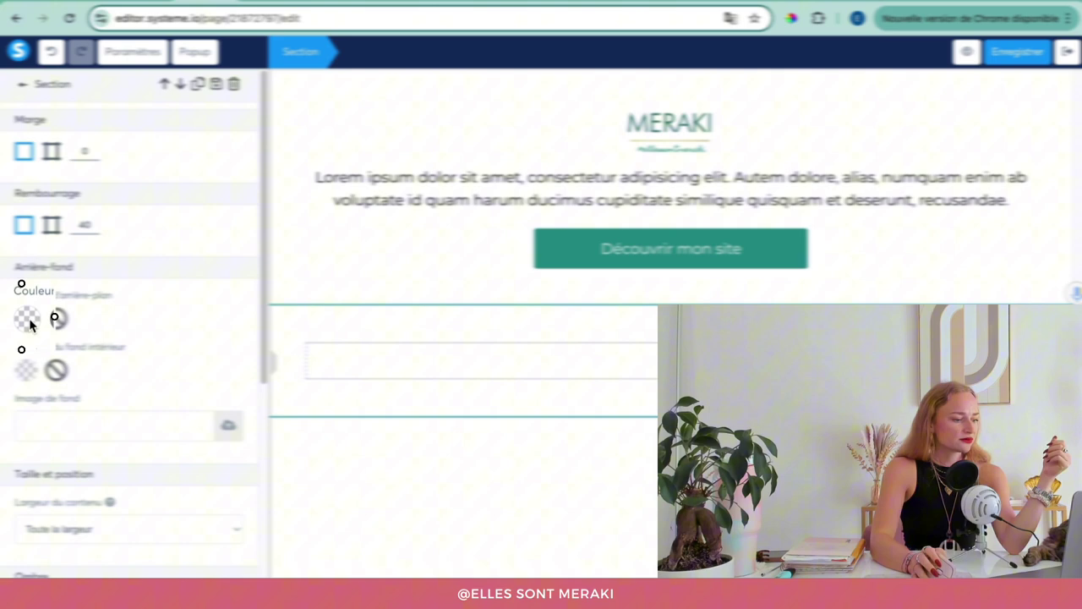
click(30, 323)
click(181, 445)
click(533, 475)
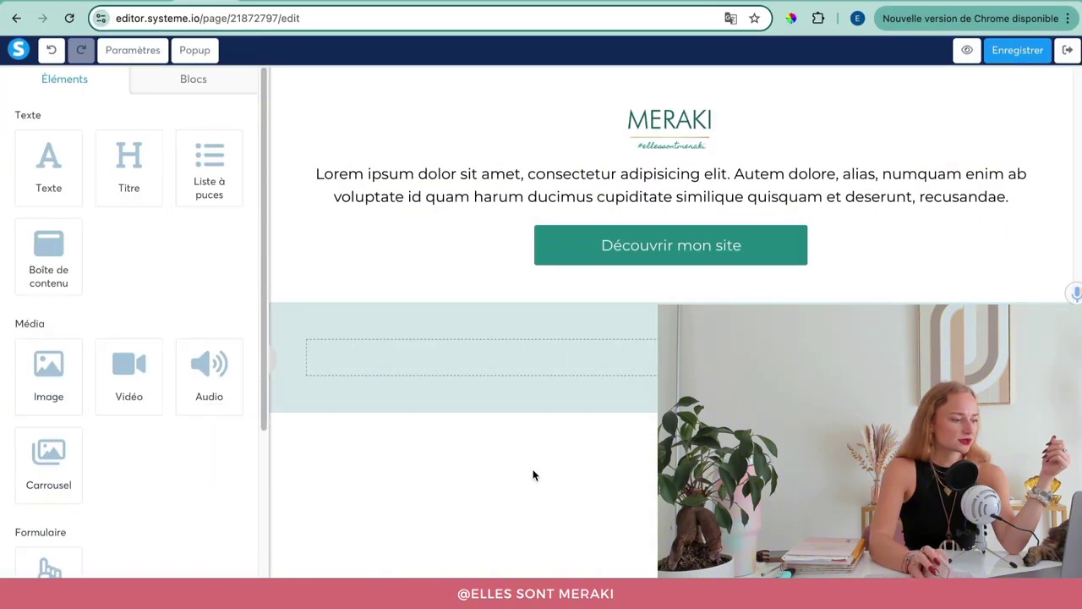
Place a two-column layout in the pale section and add an image element to its left column.
scroll(140, 558, down, 3)
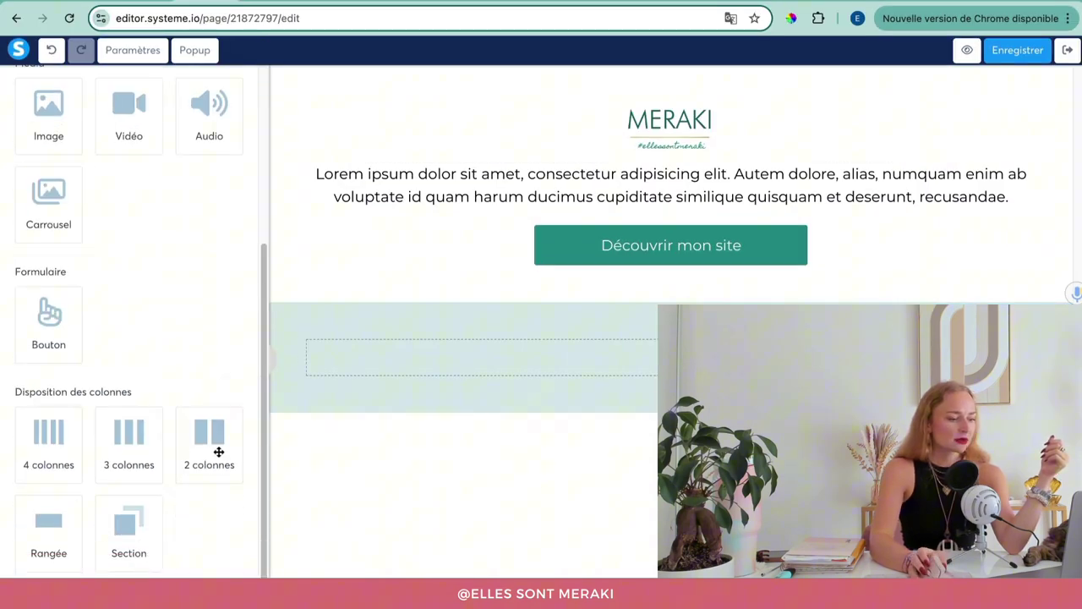
drag(219, 452, 514, 378)
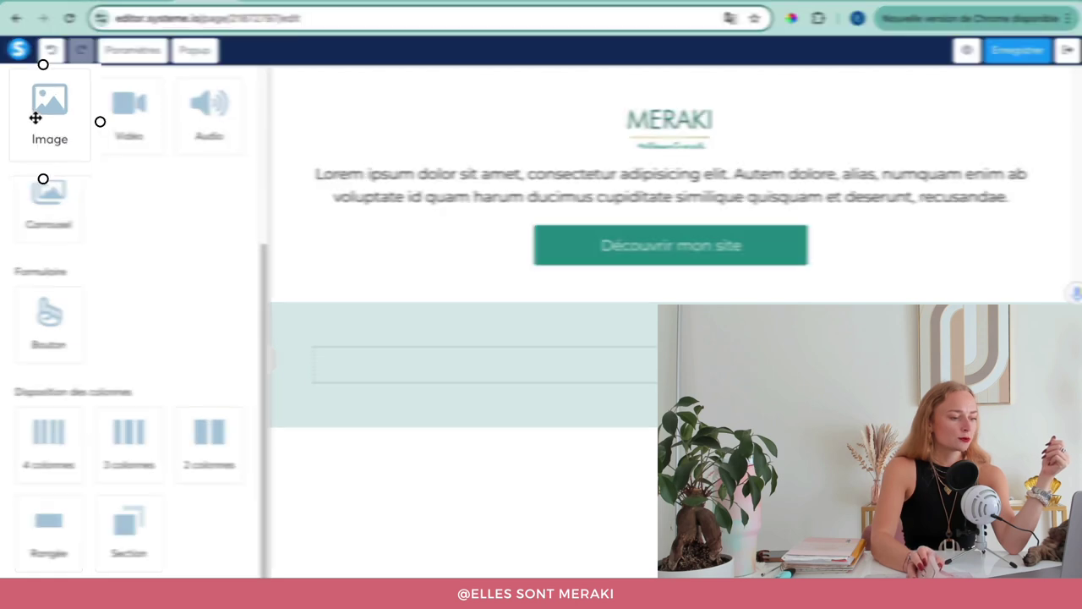
drag(36, 117, 394, 361)
Fill the image element with the financial organizer mockup from the uploaded images and reduce its size.
click(455, 391)
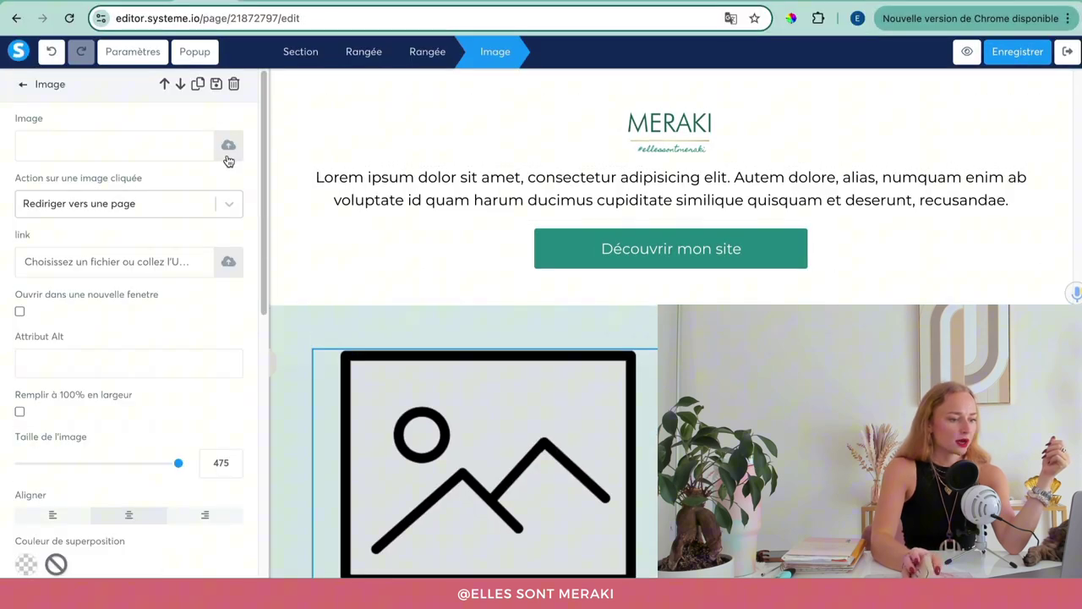
click(228, 156)
click(638, 181)
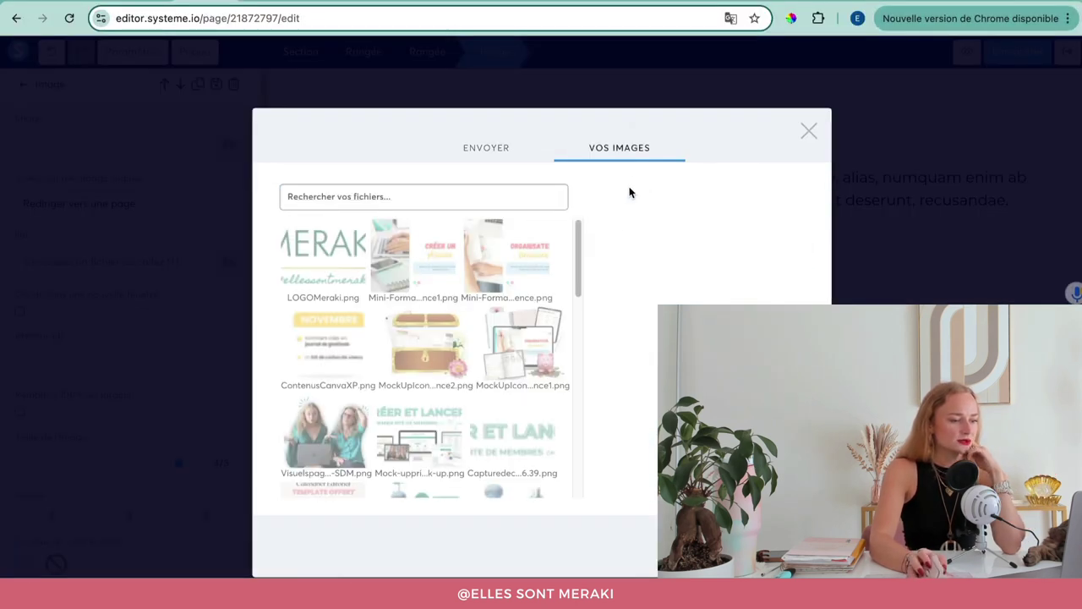
click(522, 343)
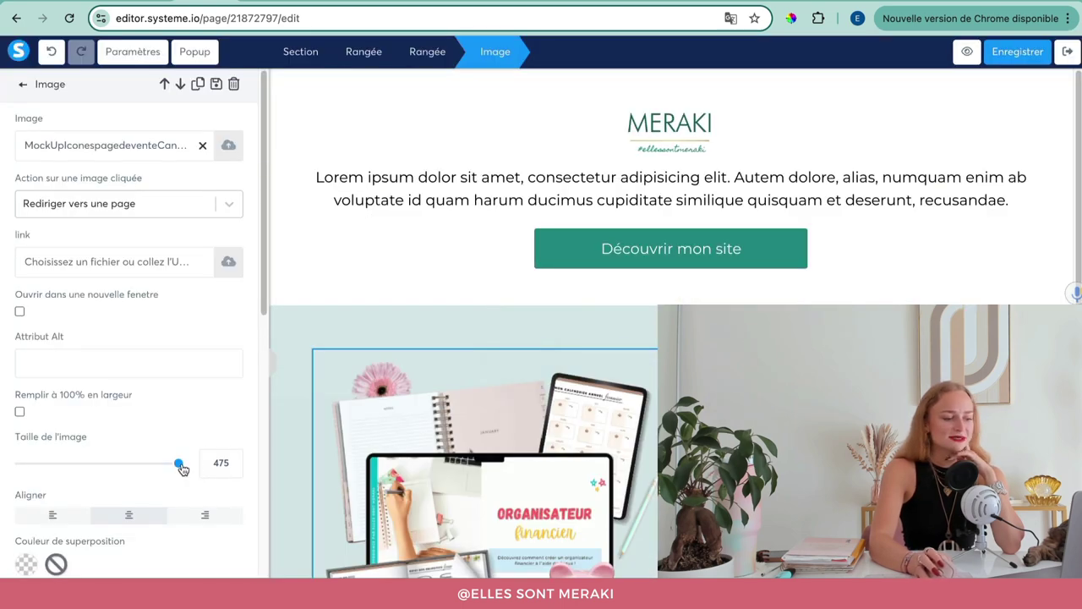
drag(181, 467, 138, 468)
click(637, 403)
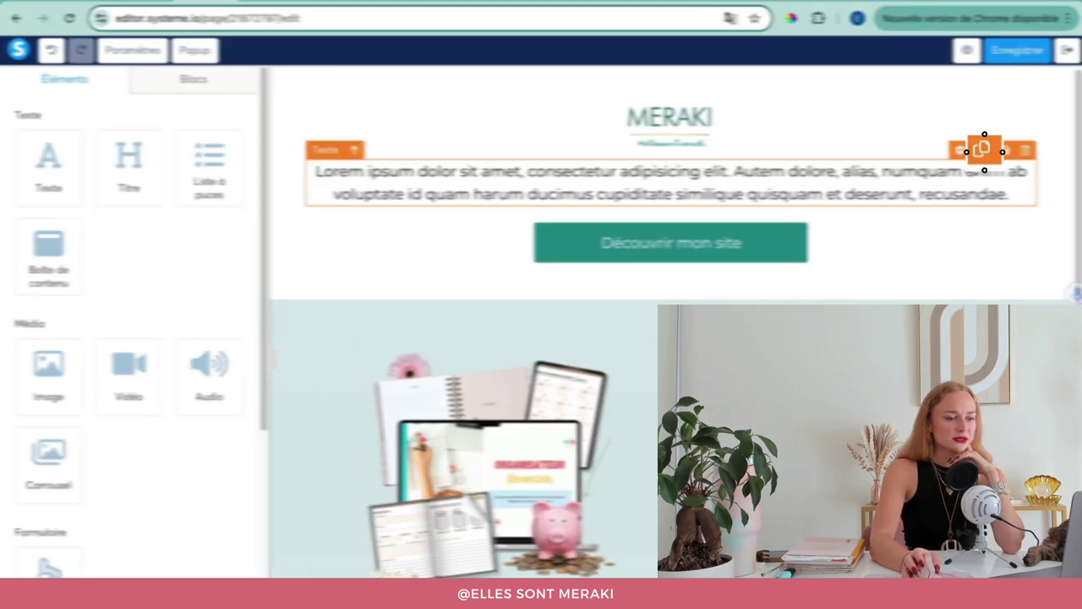
Duplicate the text paragraph and the green button, and move the copies into the right column beside the mockup image.
click(983, 149)
drag(597, 234, 829, 427)
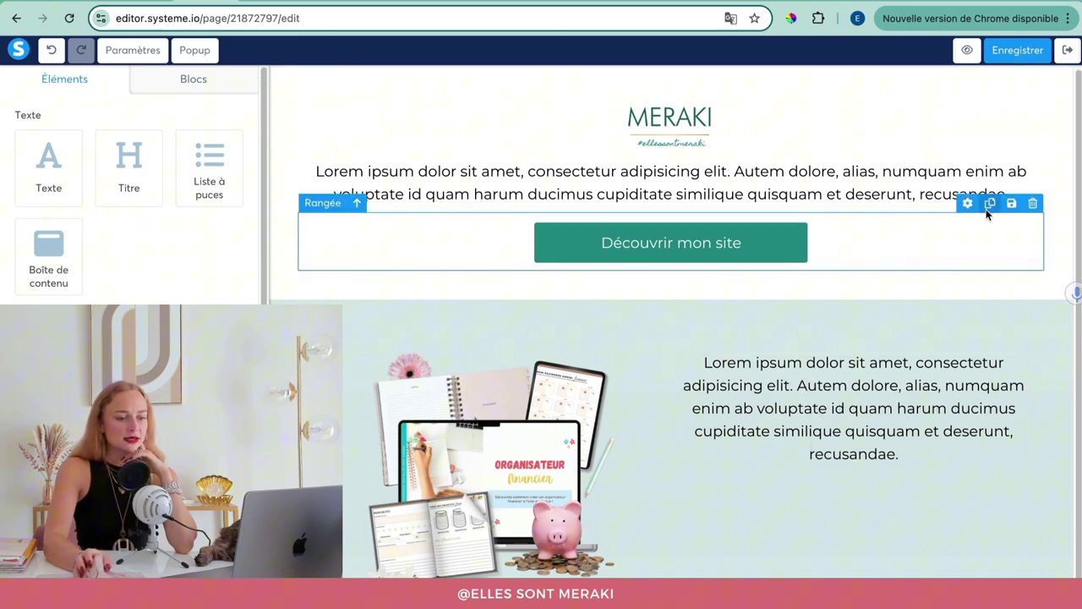
click(982, 211)
drag(691, 296, 854, 508)
Change the text of the copied button beside the mockup to "Je veux cet organisateur financier !".
click(854, 489)
scroll(99, 446, down, 5)
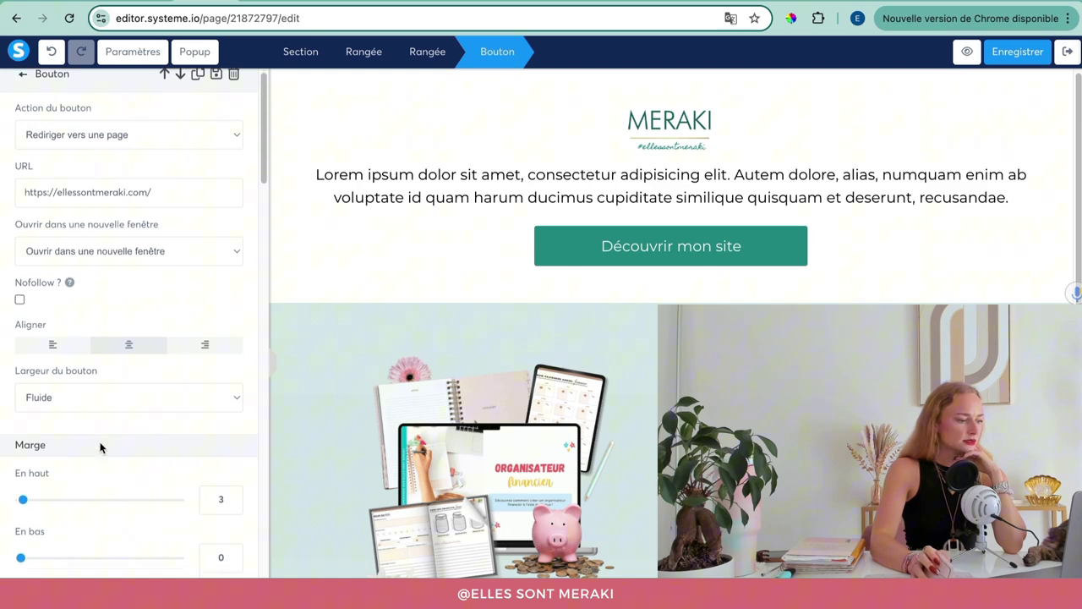
triple_click(92, 387)
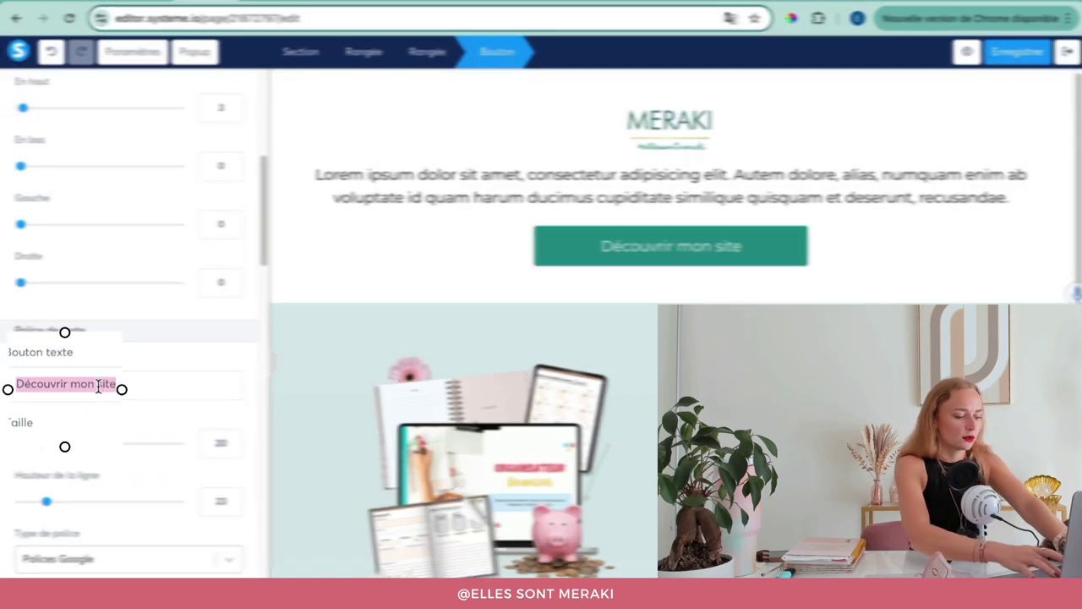
key(BackSpace)
text(Je veux)
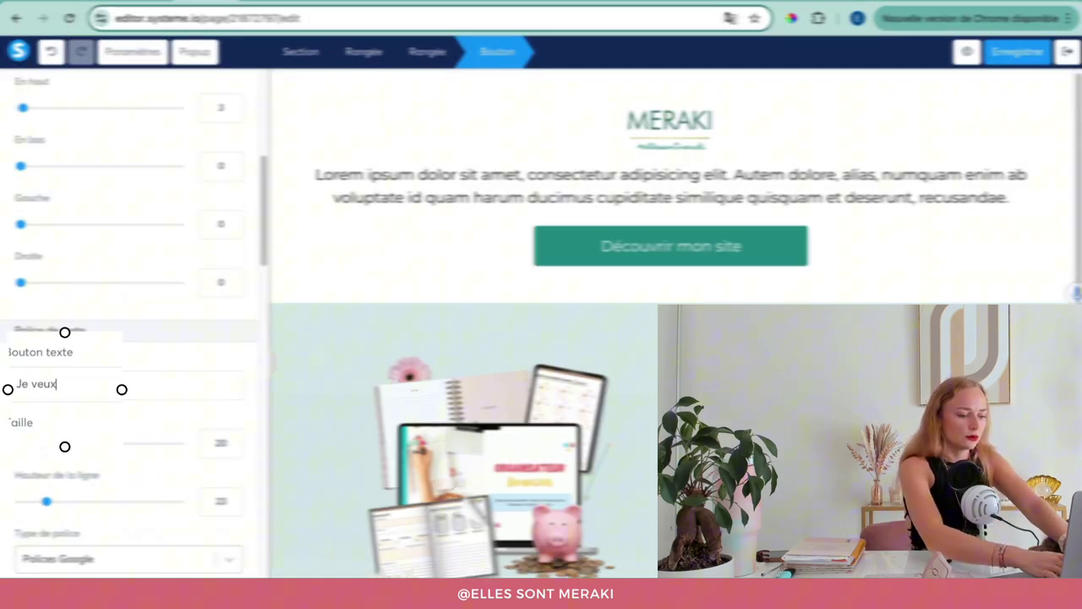
text( cet organ)
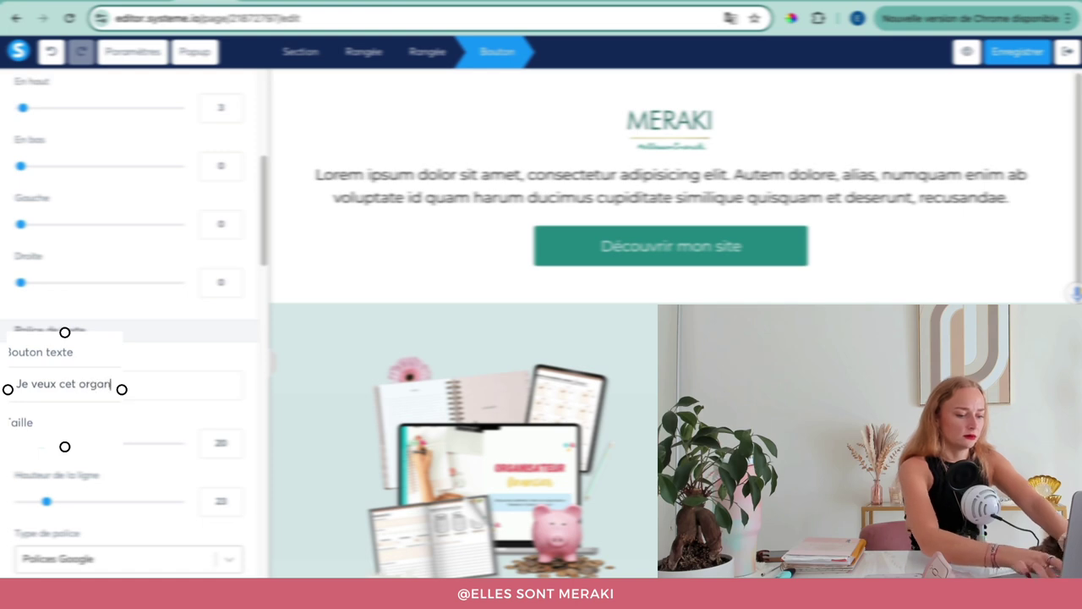
text(isateur financier !)
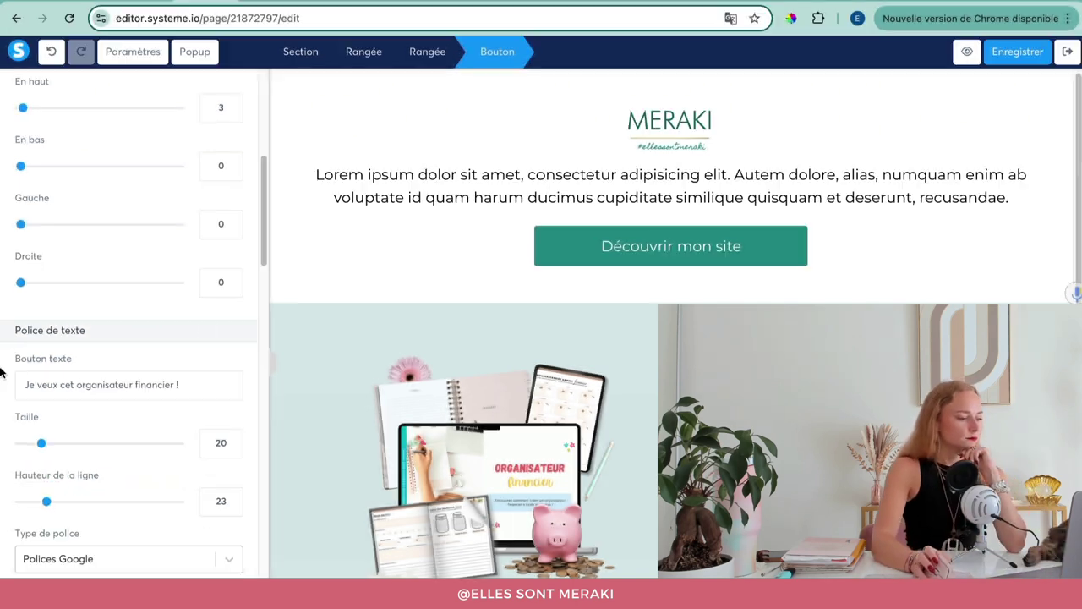
Set the top margin of the financial organizer button to 23 and close its settings.
scroll(25, 440, down, 10)
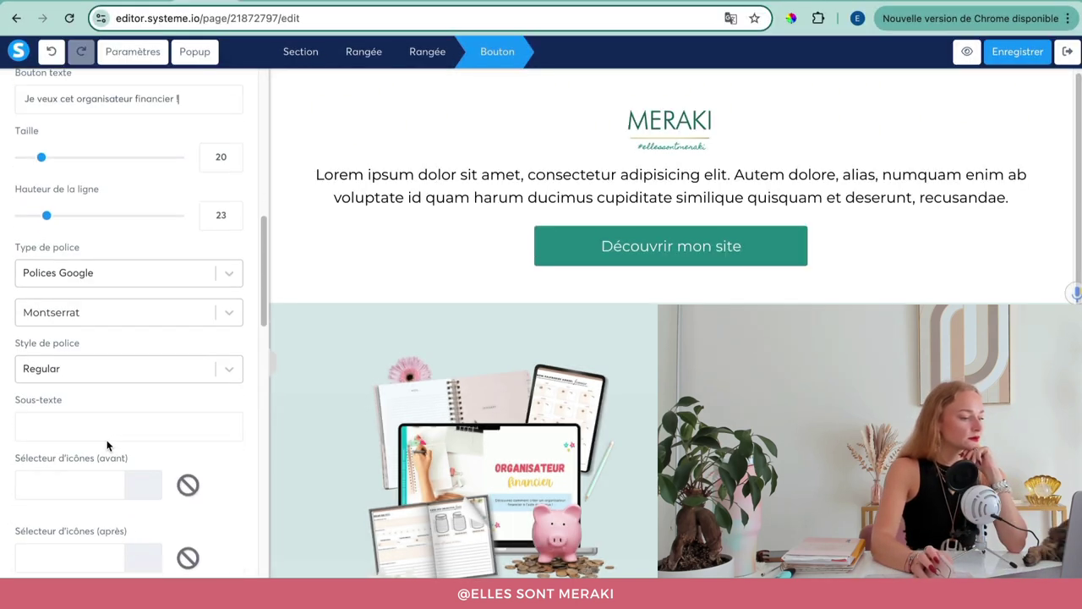
scroll(31, 520, down, 10)
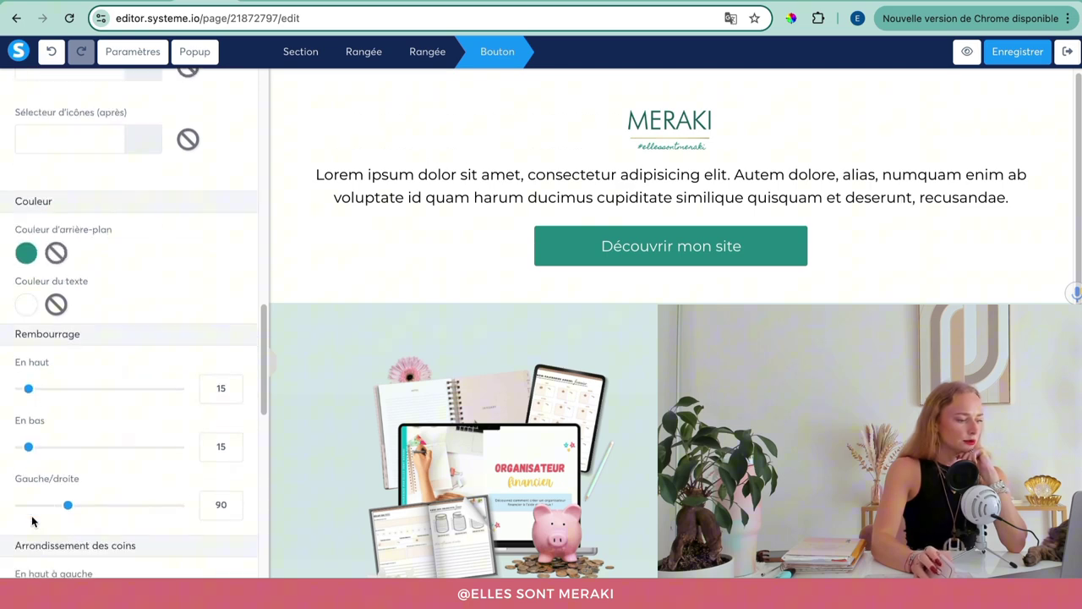
scroll(66, 459, down, 6)
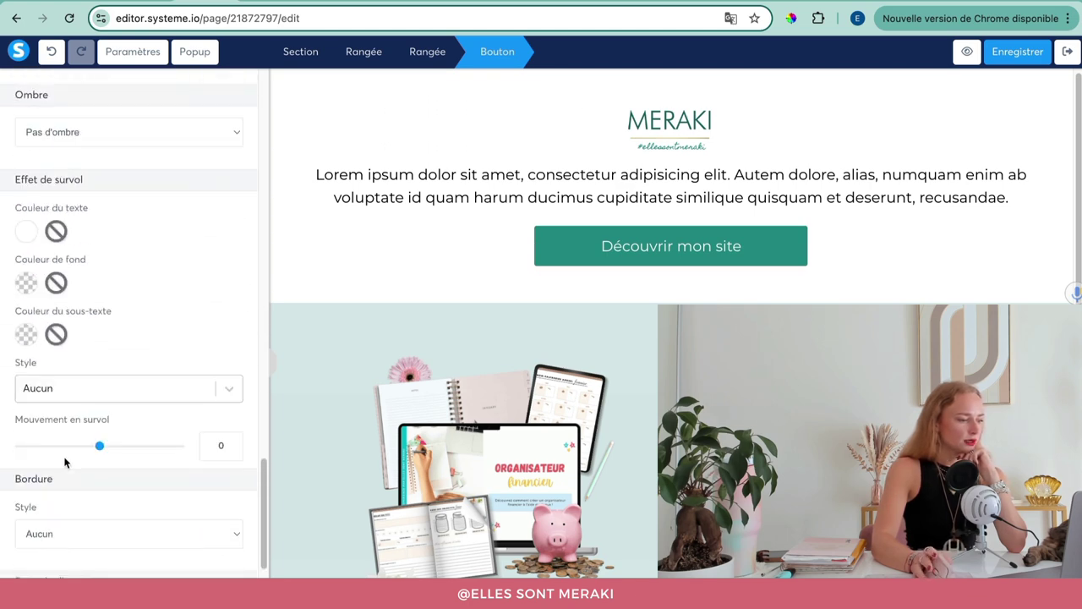
scroll(84, 473, up, 9)
scroll(86, 465, up, 8)
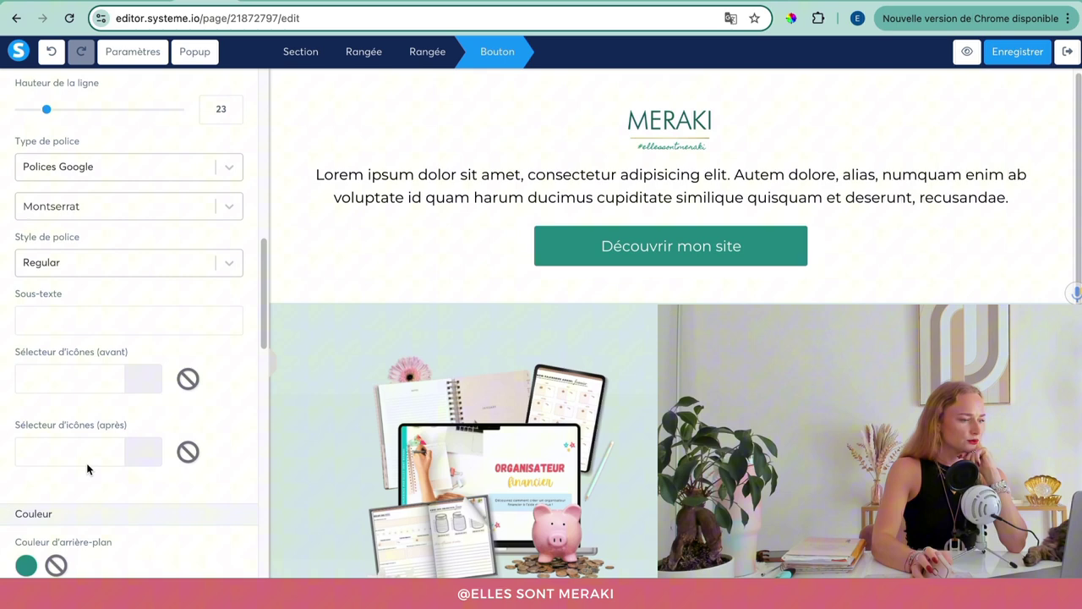
scroll(82, 406, up, 5)
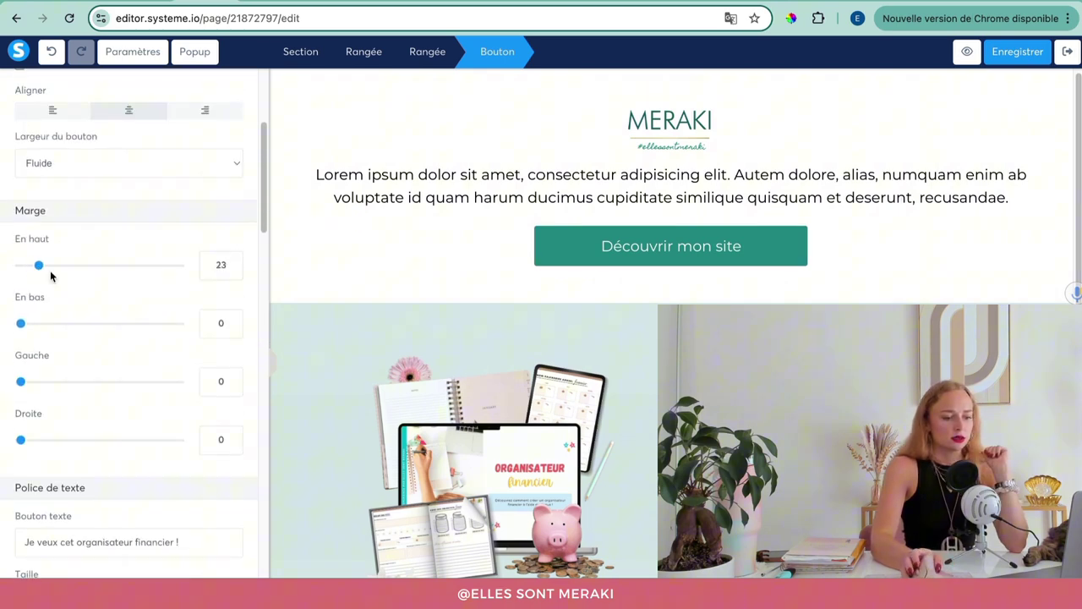
key(Escape)
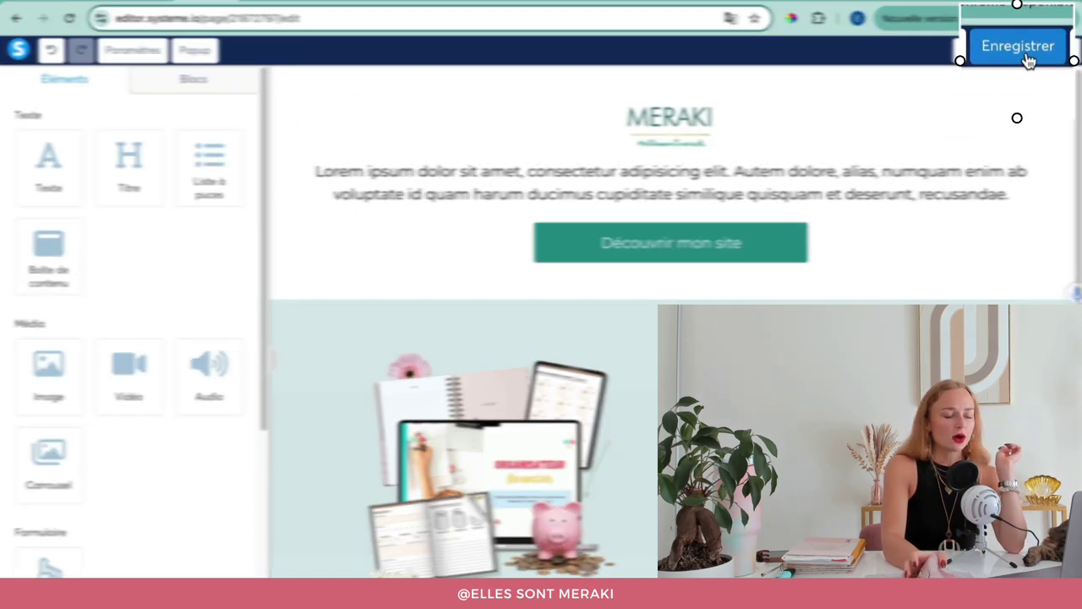
Save the page and exit to its funnel settings, highlighting the URL path of Page d'accueil.
click(1023, 52)
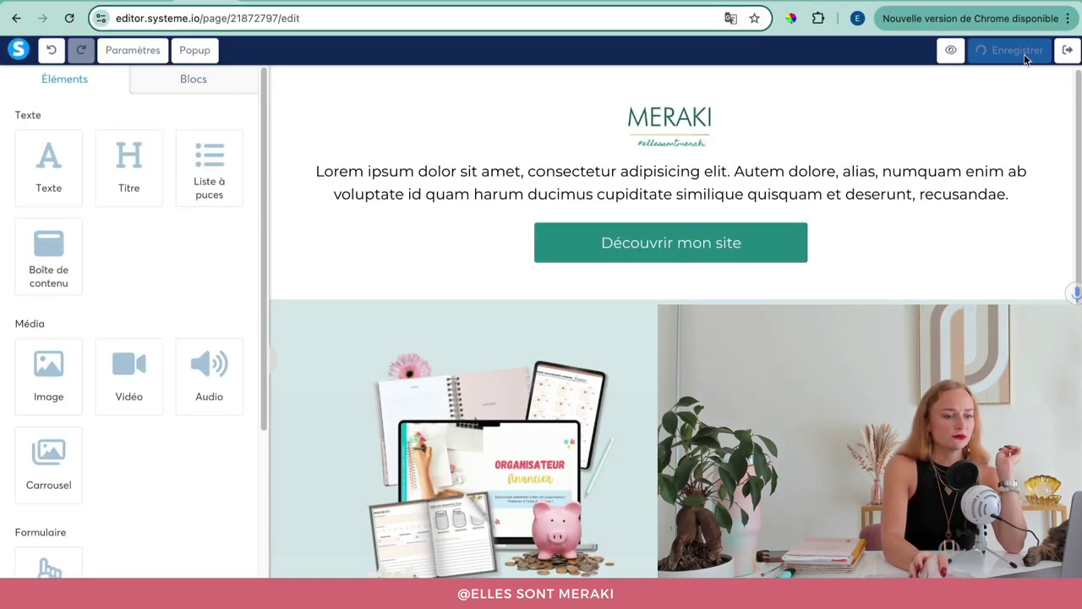
click(1068, 51)
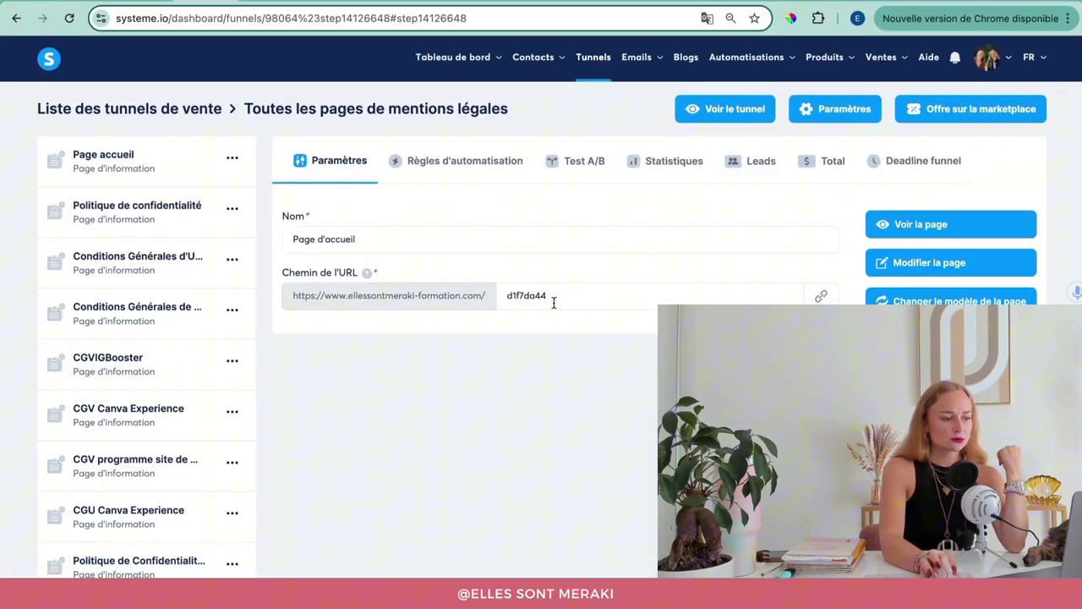
drag(553, 298, 505, 299)
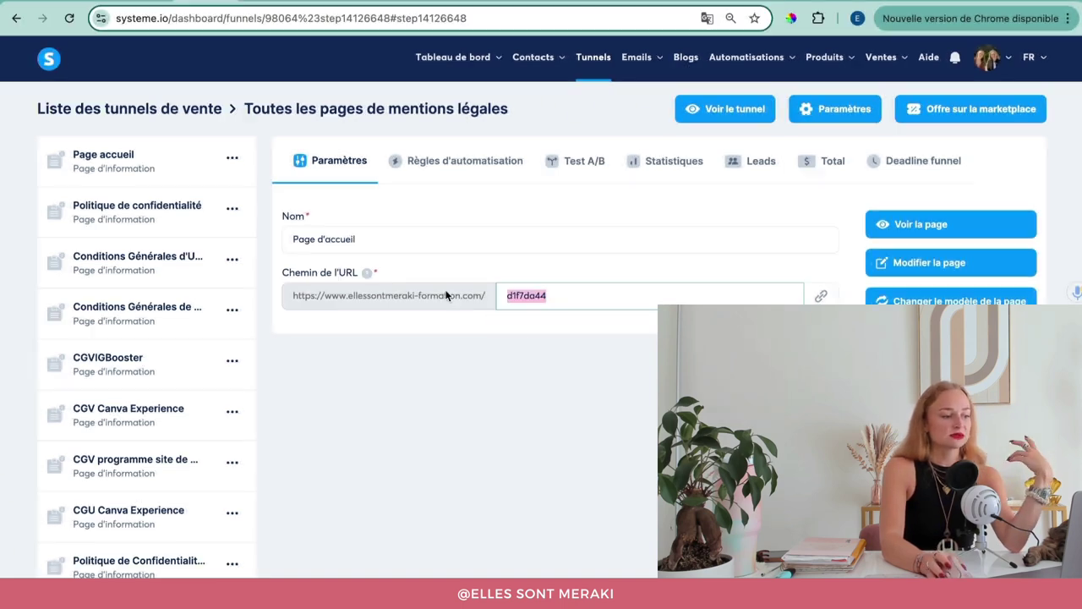
Copy the root domain URL from the existing Page accueil step and open it in a new browser tab.
click(118, 160)
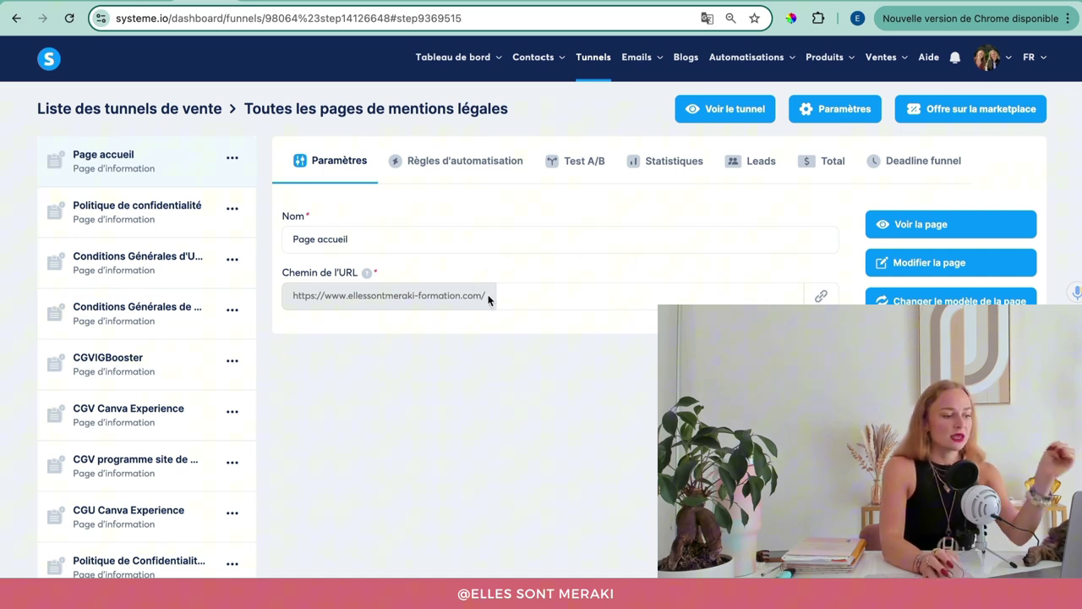
drag(486, 295, 298, 293)
key(super+c)
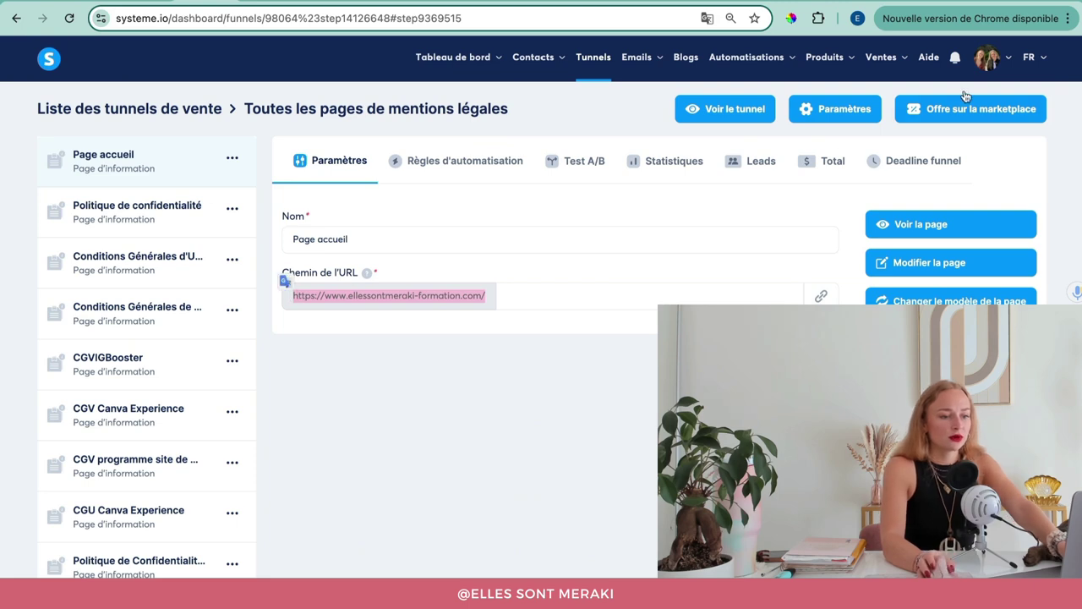
key(super+t)
key(super+v)
key(Return)
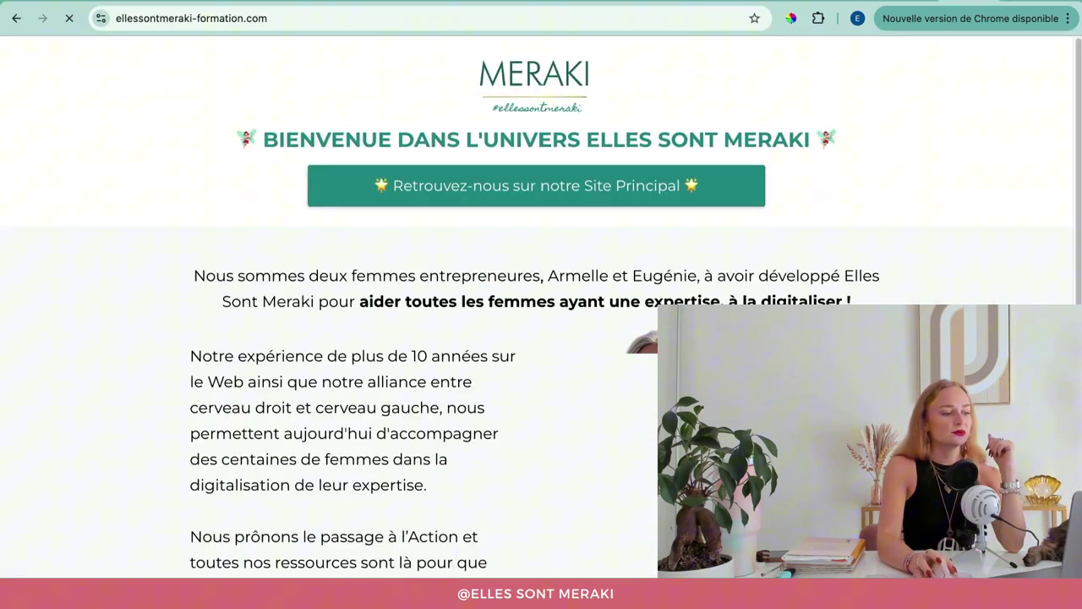